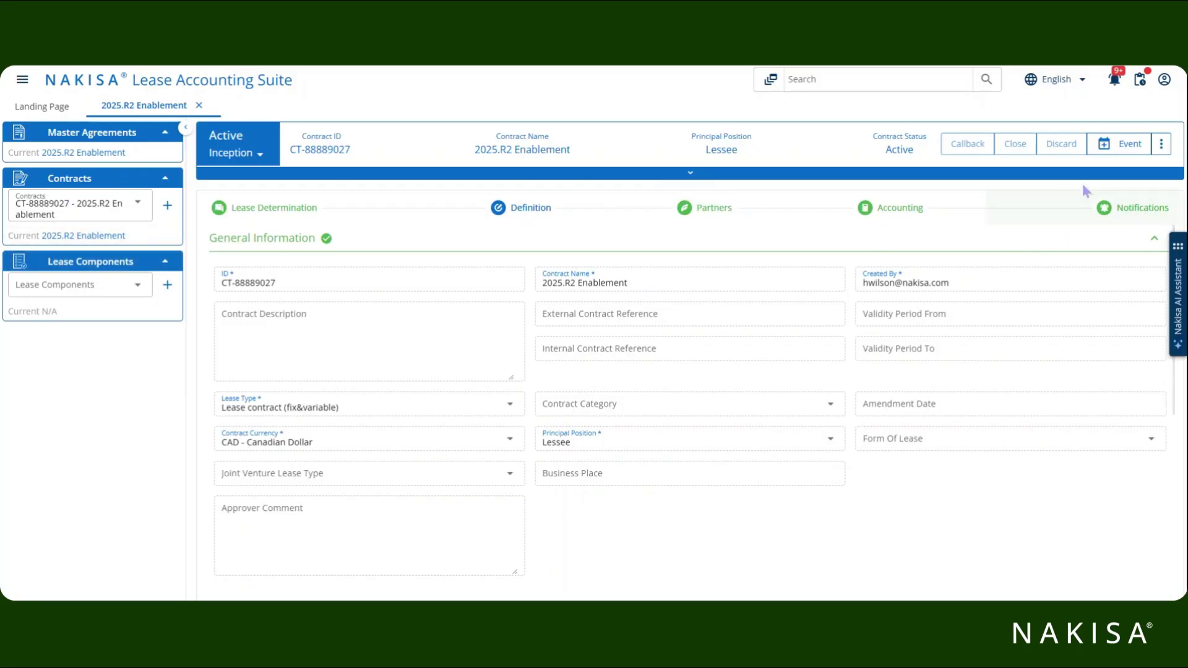
Copy the 2025.R2 Enablement contract as a new contract named '2025.R2 Enablement Case 1'.
{"action": "left_click", "coordinate": [1162, 149]}
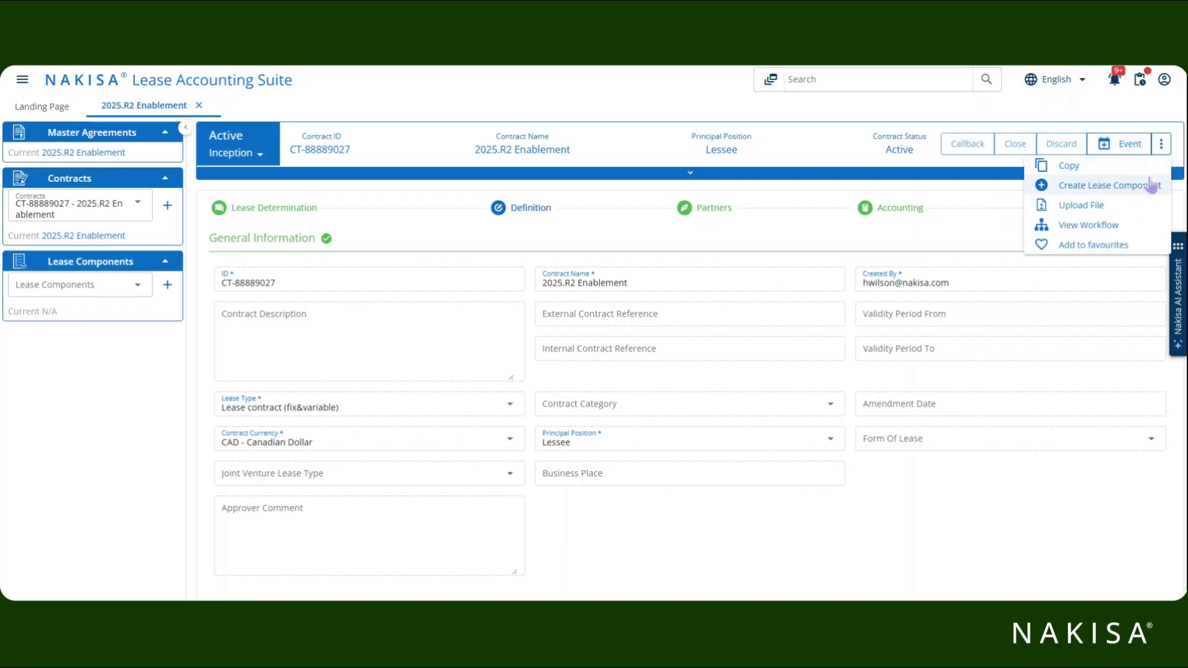
{"action": "left_click", "coordinate": [1077, 167]}
{"action": "left_click", "coordinate": [521, 433]}
{"action": "type", "text": "2025.R2 Enablement Case 1"}
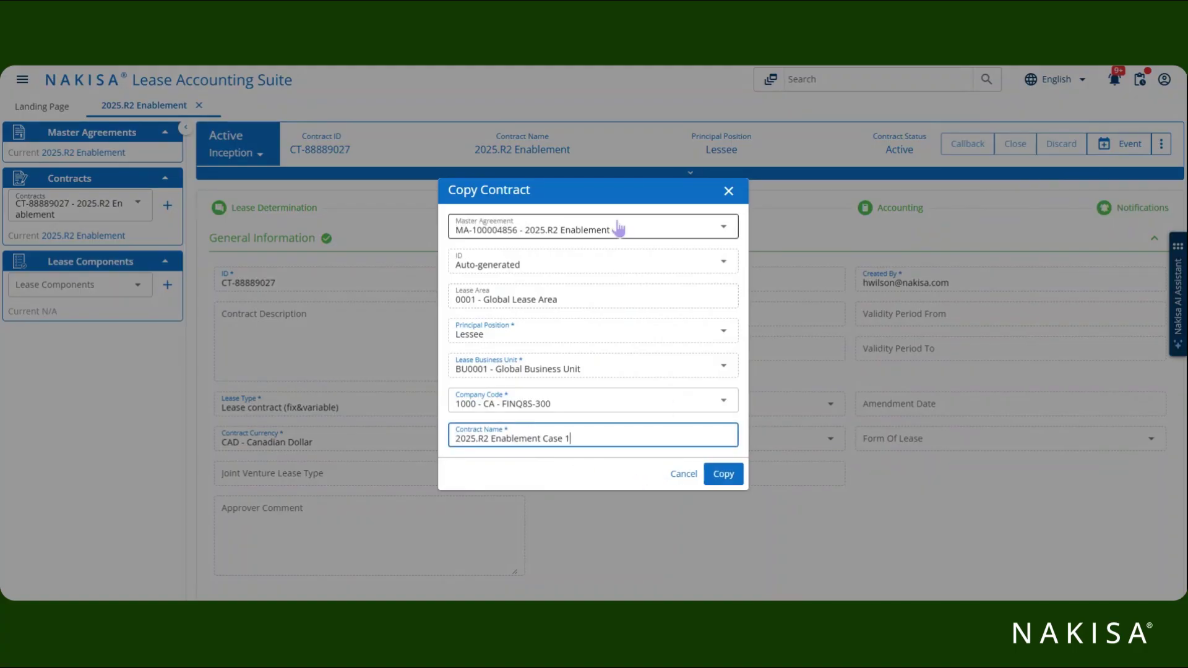
{"action": "left_click", "coordinate": [716, 477]}
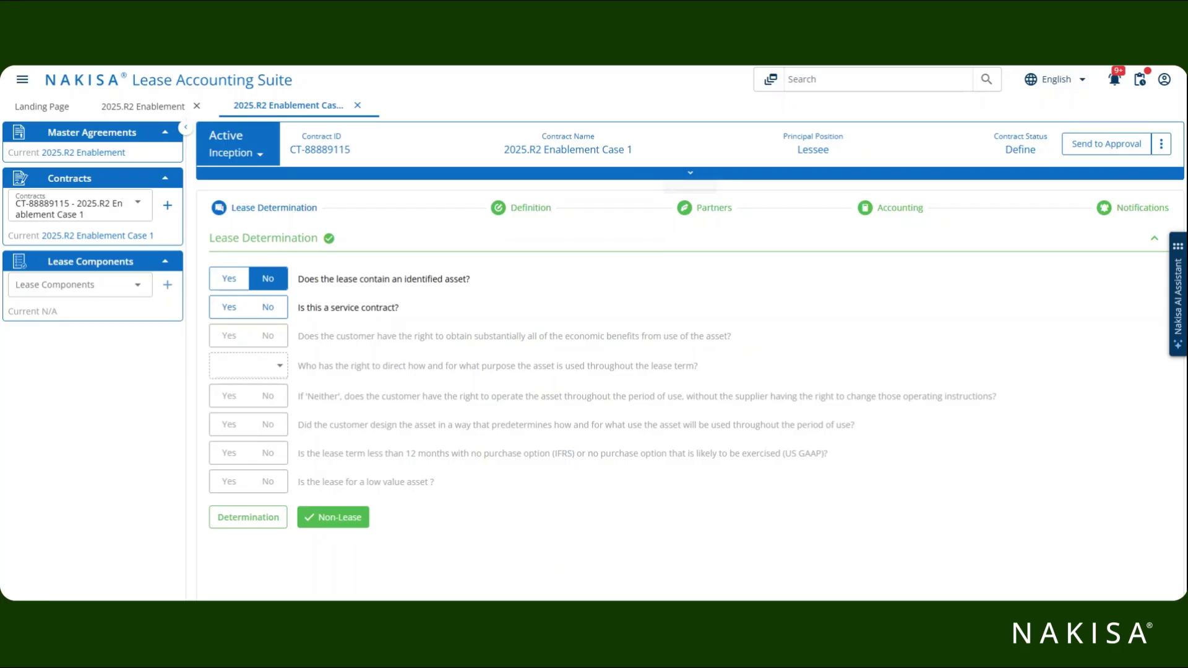
Switch to the original contract CT-88889027 - 2025.R2 Enablement from the Contracts dropdown.
{"action": "left_click", "coordinate": [137, 204]}
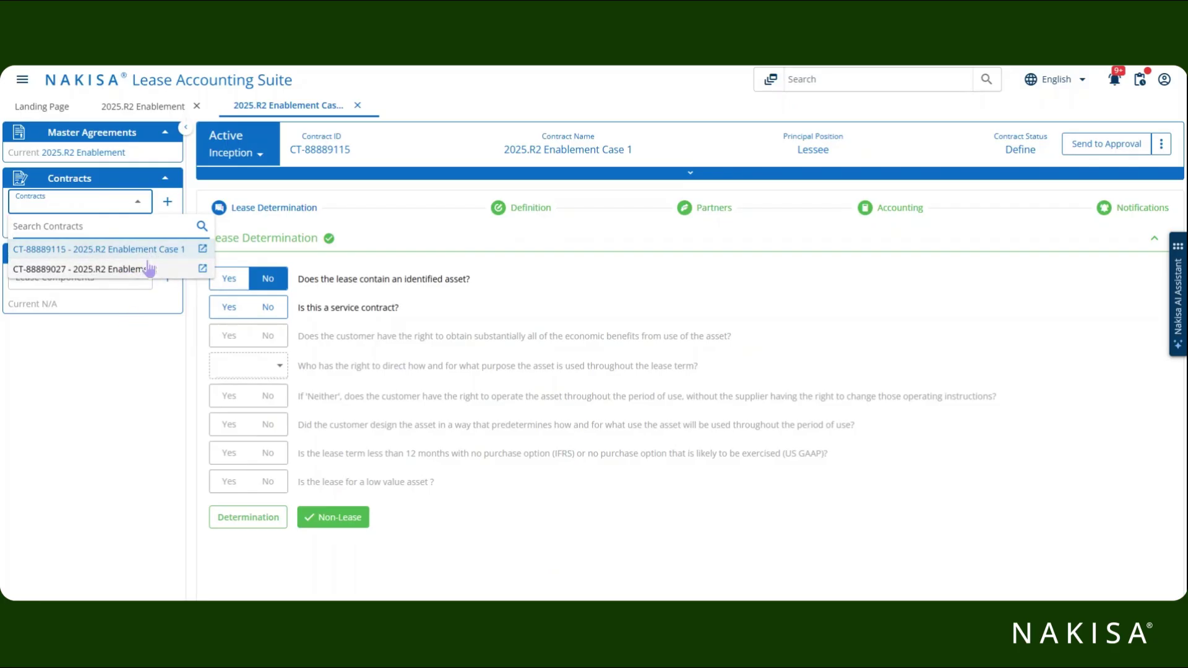
{"action": "left_click", "coordinate": [147, 270]}
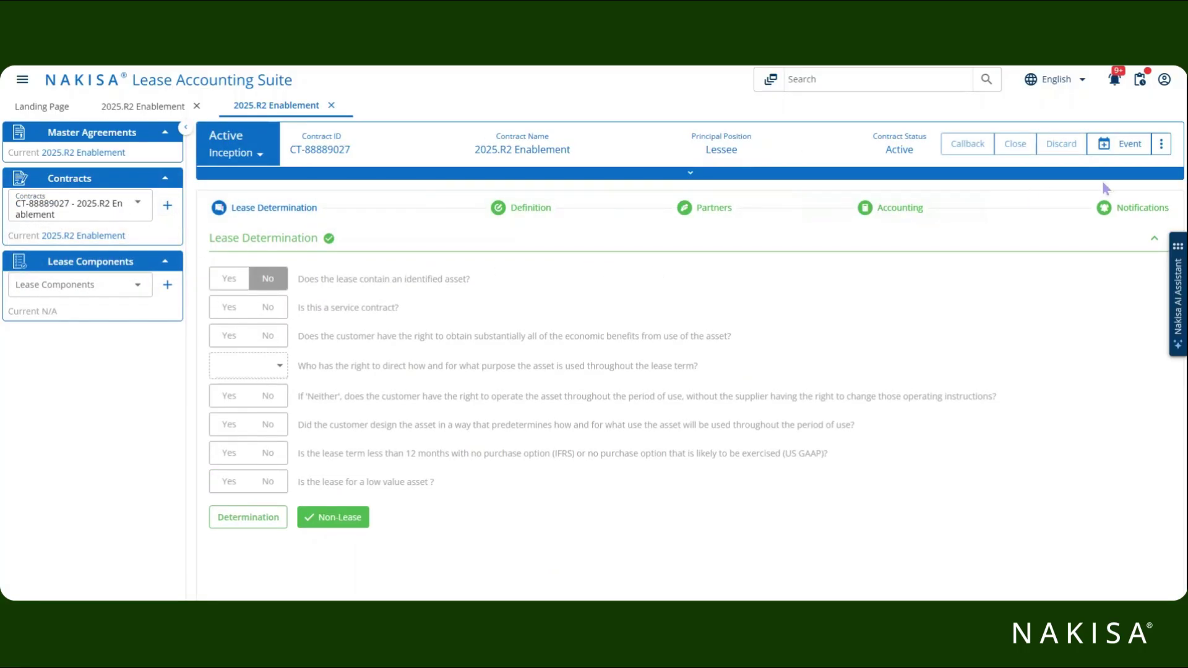
Copy the contract as '2025.R2 Enablement Case 2' under master agreement MA-100004864 - 2025.R2 Enablement Demo.
{"action": "left_click", "coordinate": [1162, 145]}
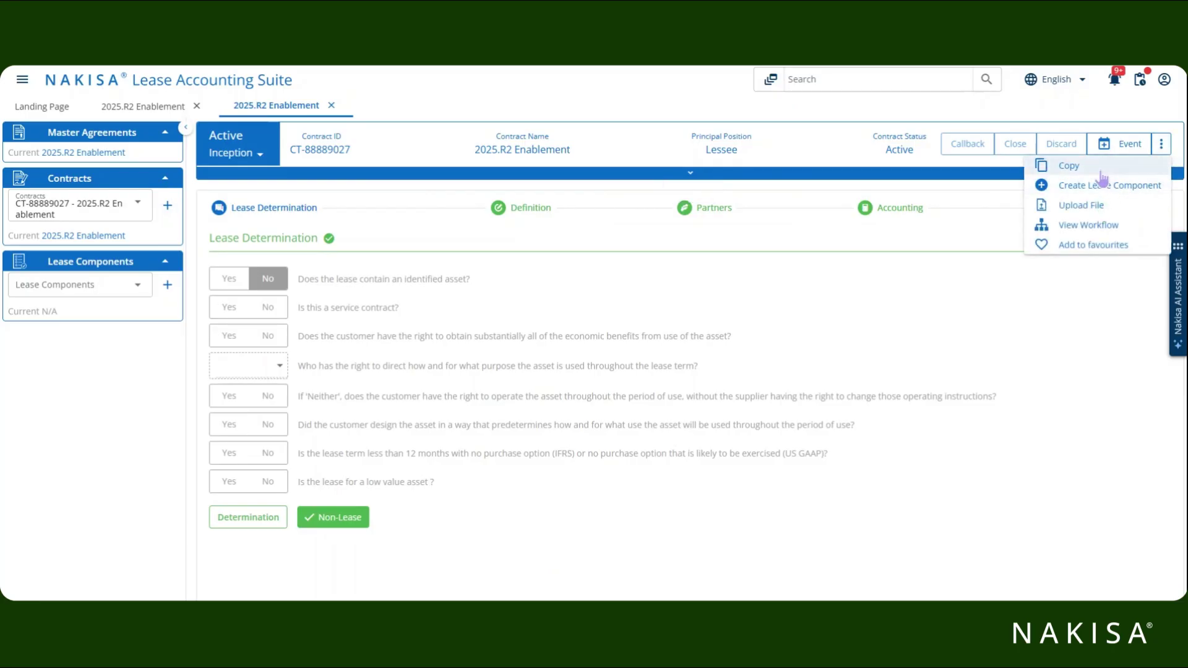
{"action": "left_click", "coordinate": [1102, 173]}
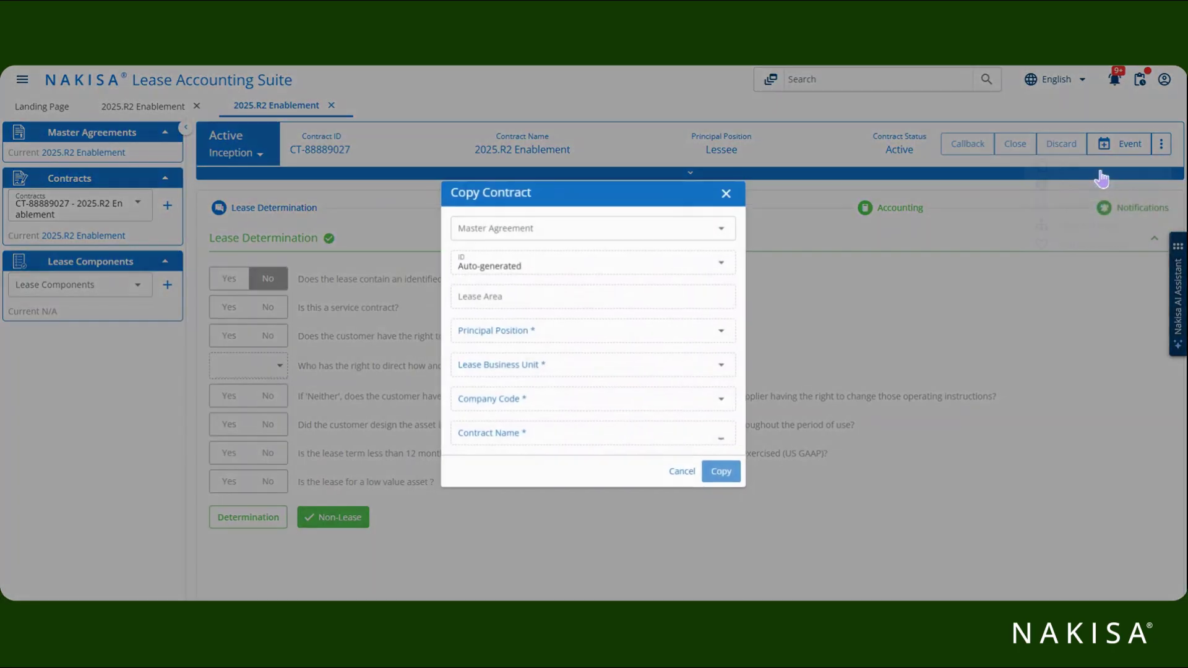
{"action": "left_click", "coordinate": [519, 430]}
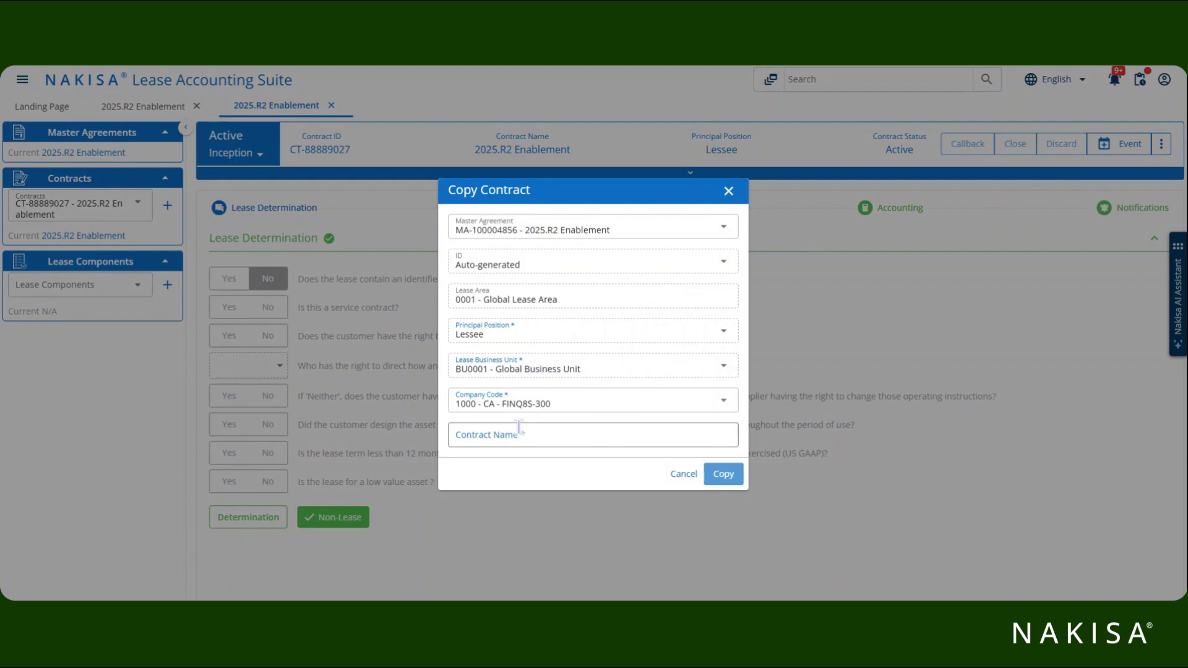
{"action": "type", "text": "2025.R2 Enablement Case 1"}
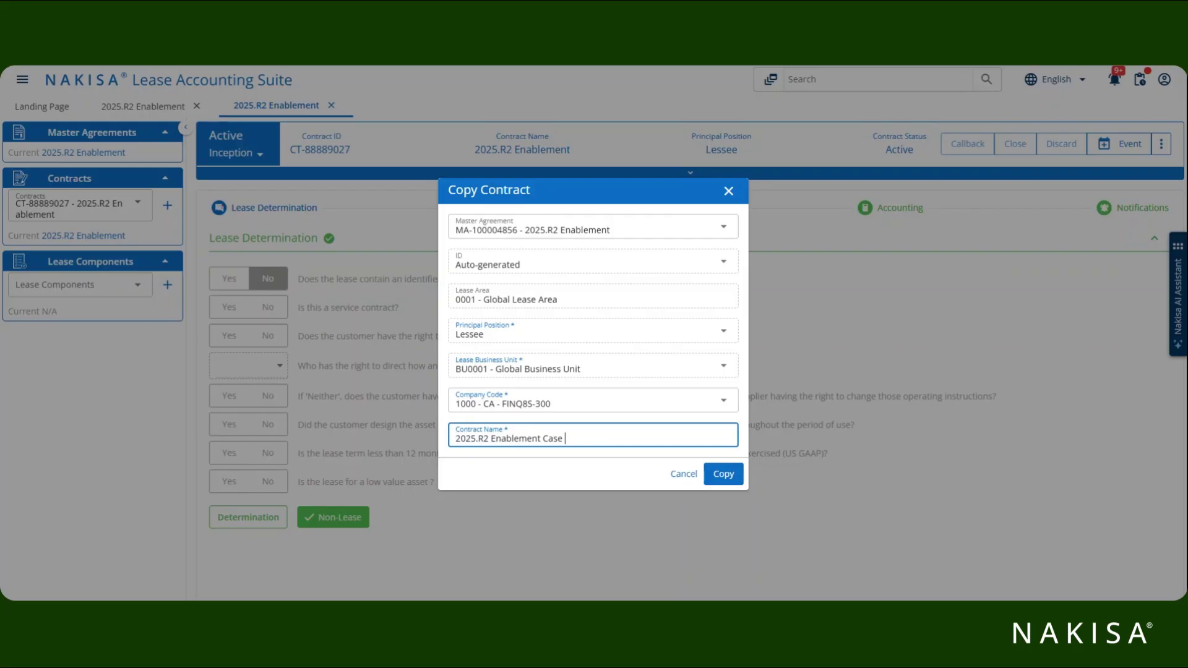
{"action": "left_click", "coordinate": [548, 230]}
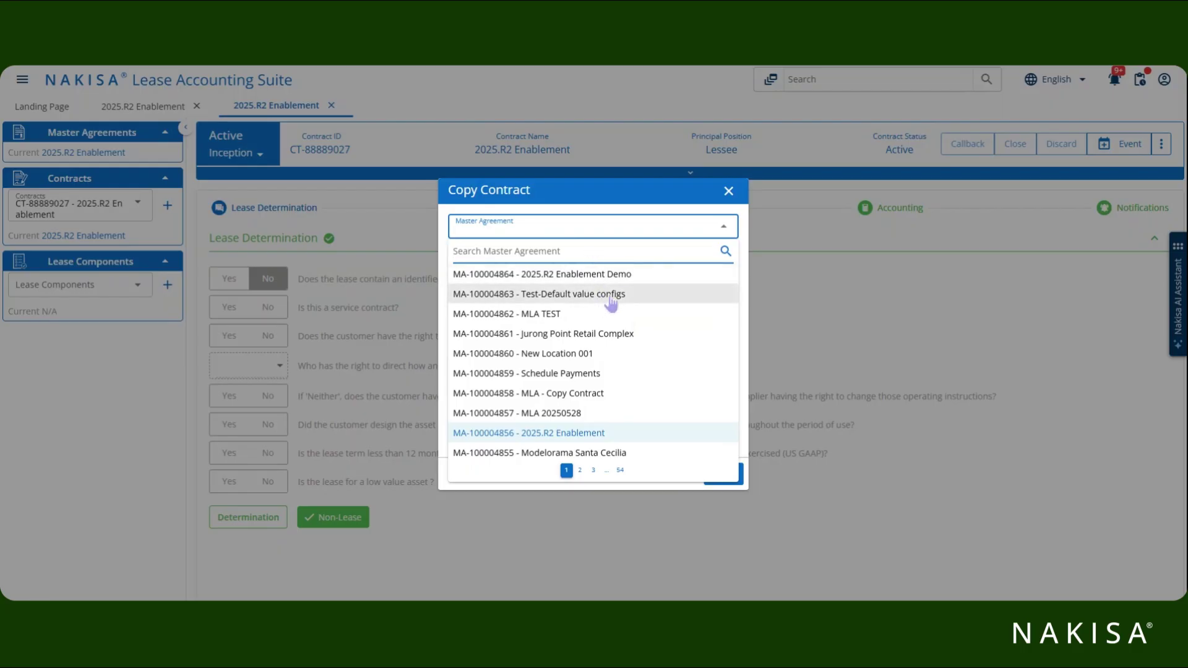
{"action": "left_click", "coordinate": [633, 282]}
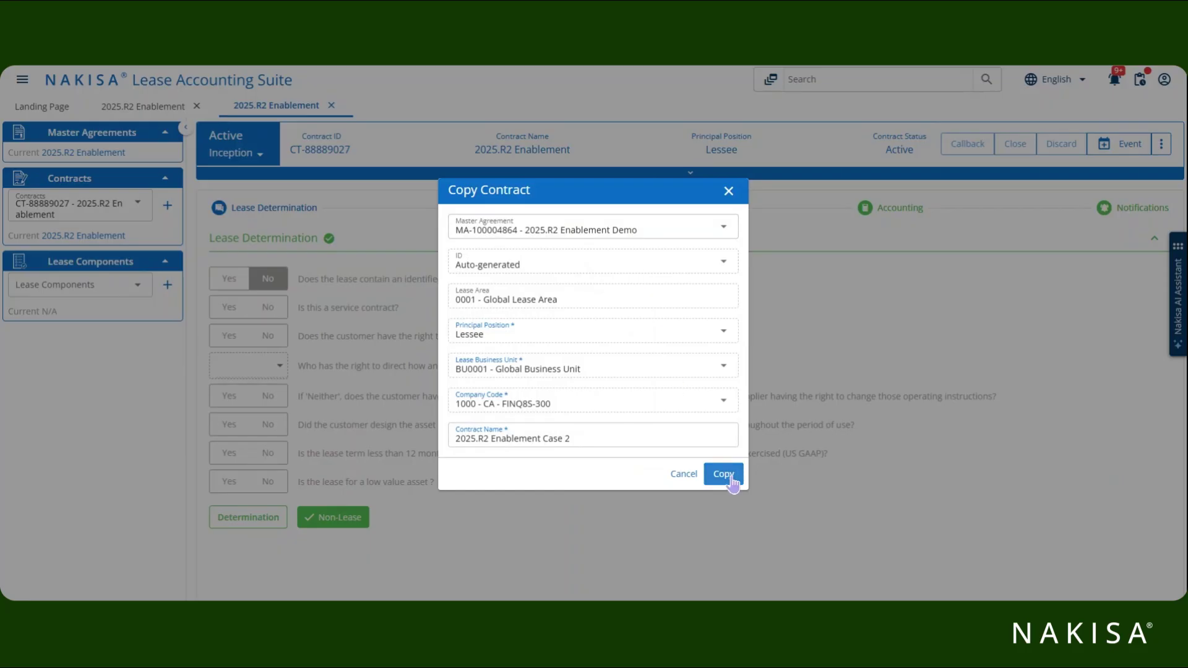
{"action": "left_click", "coordinate": [733, 481]}
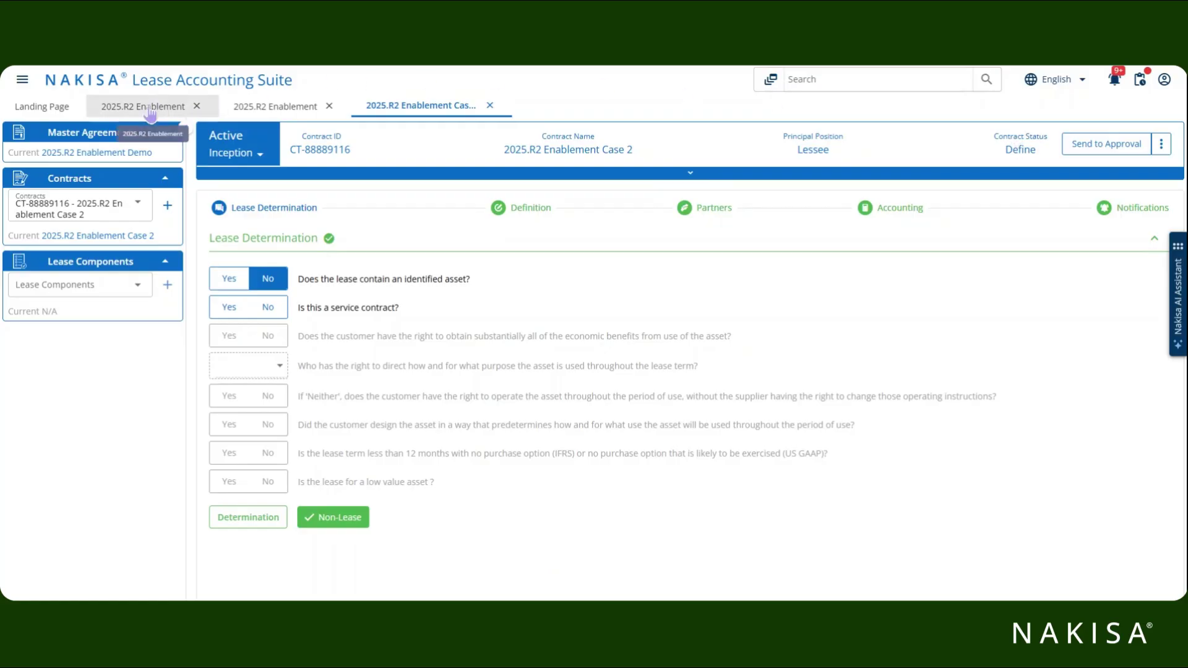
Compare lease components between the Case 2 copy and the original 2025.R2 Enablement contract.
{"action": "left_click", "coordinate": [132, 290]}
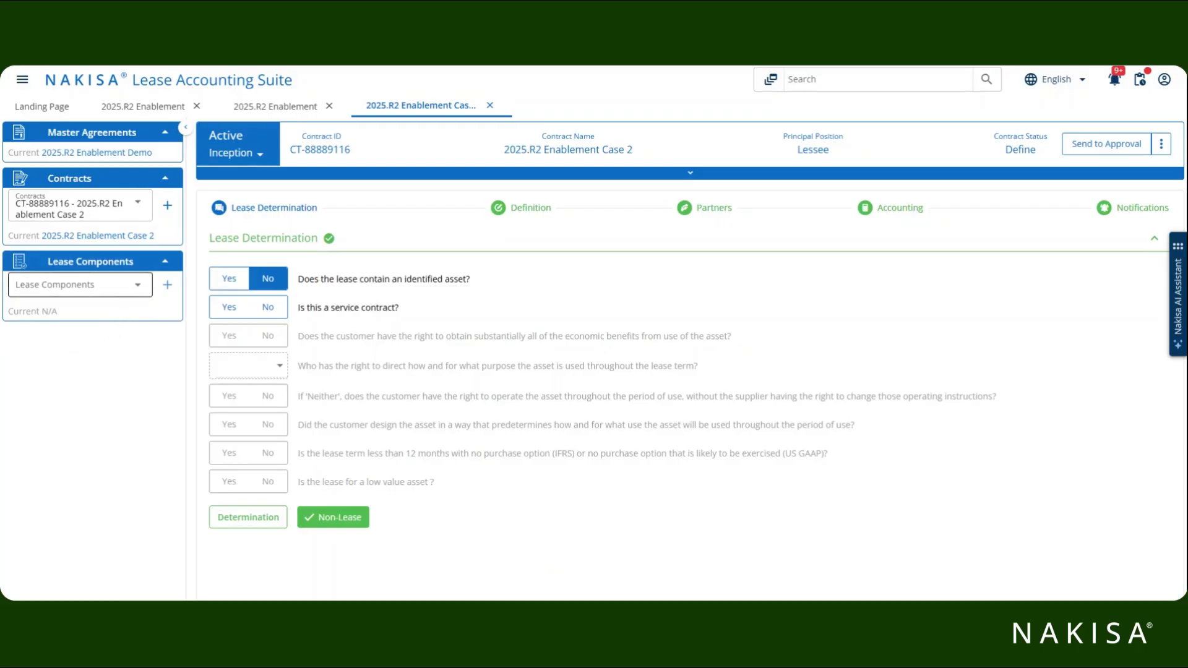
{"action": "left_click", "coordinate": [145, 112]}
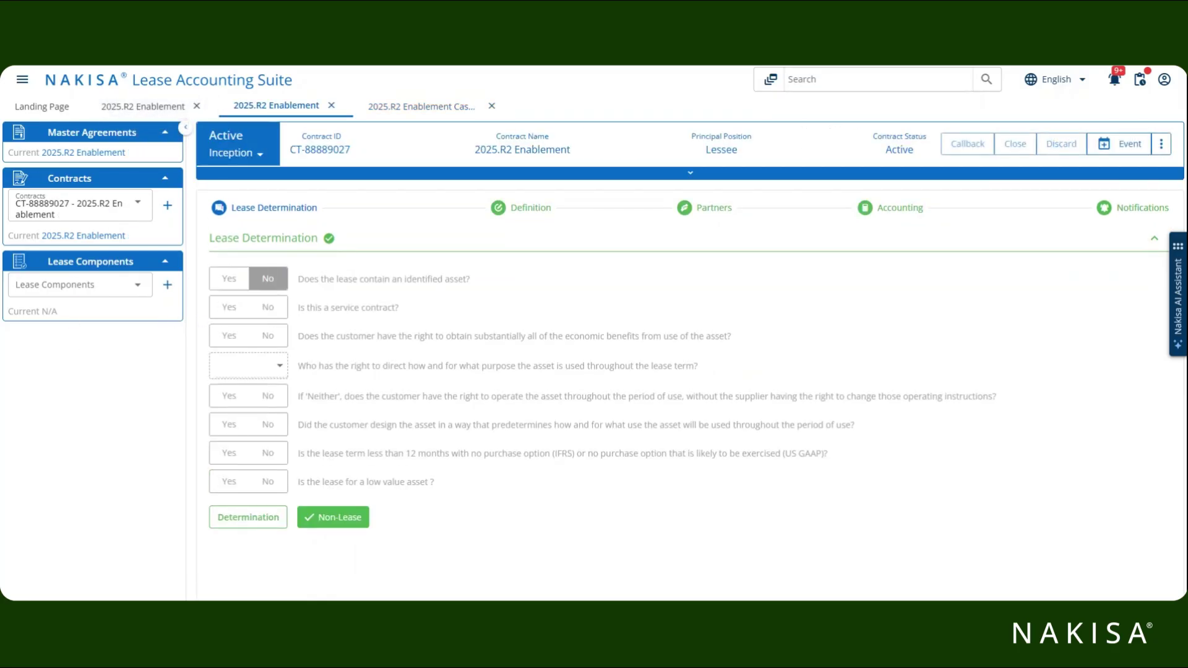
{"action": "left_click", "coordinate": [421, 106]}
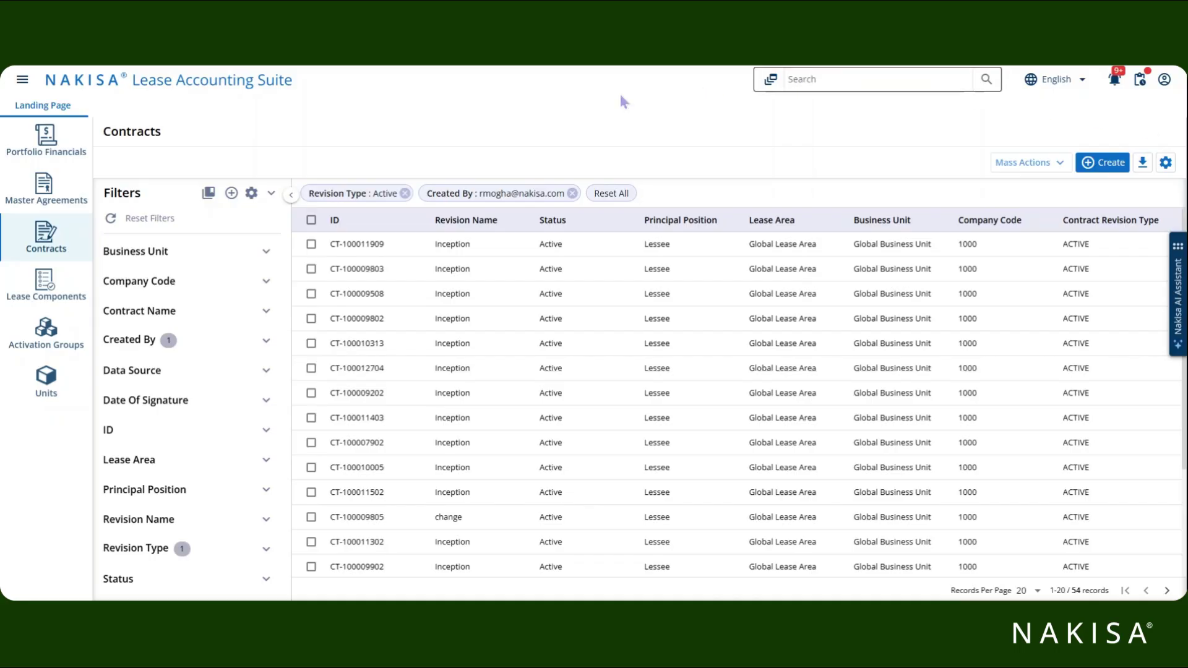
Select contracts CT-100011909 and CT-100009803 and choose Copy from Mass Actions.
{"action": "left_click", "coordinate": [312, 245]}
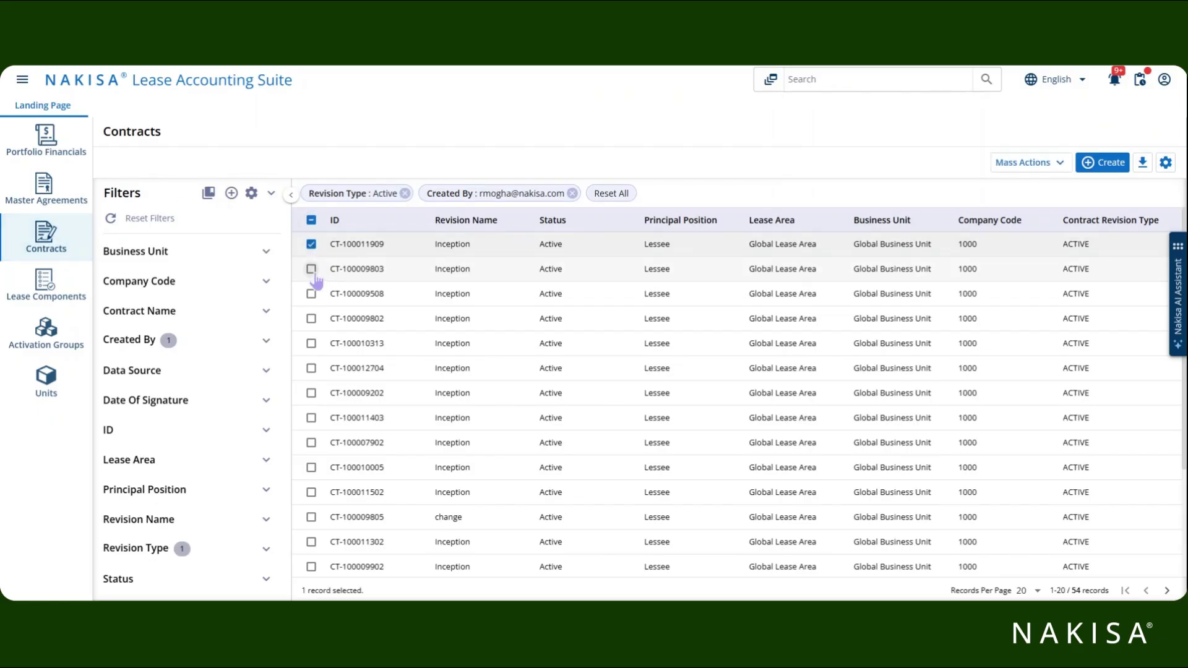
{"action": "left_click", "coordinate": [311, 269]}
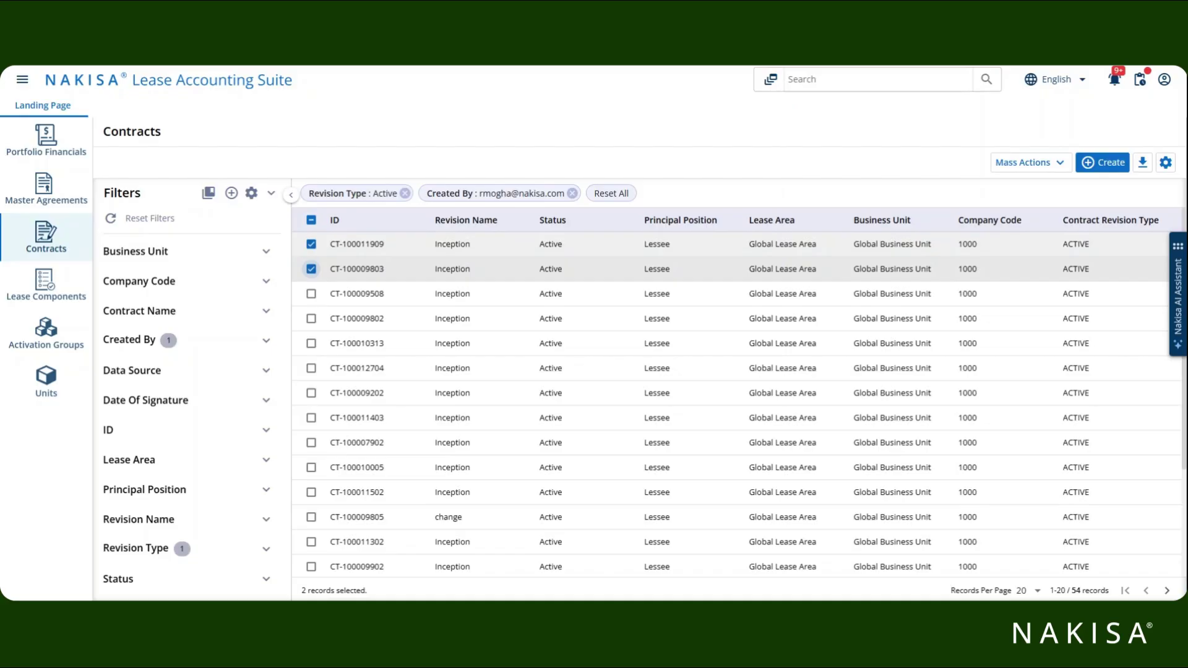
{"action": "left_click", "coordinate": [1025, 163]}
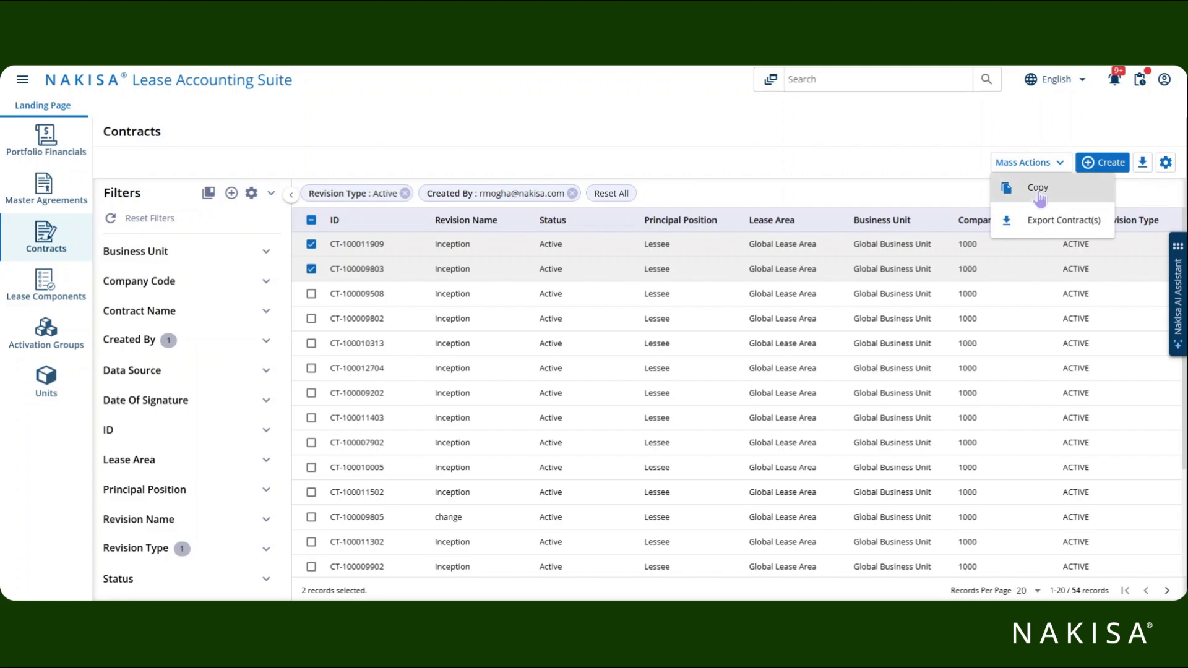
{"action": "left_click", "coordinate": [1038, 193]}
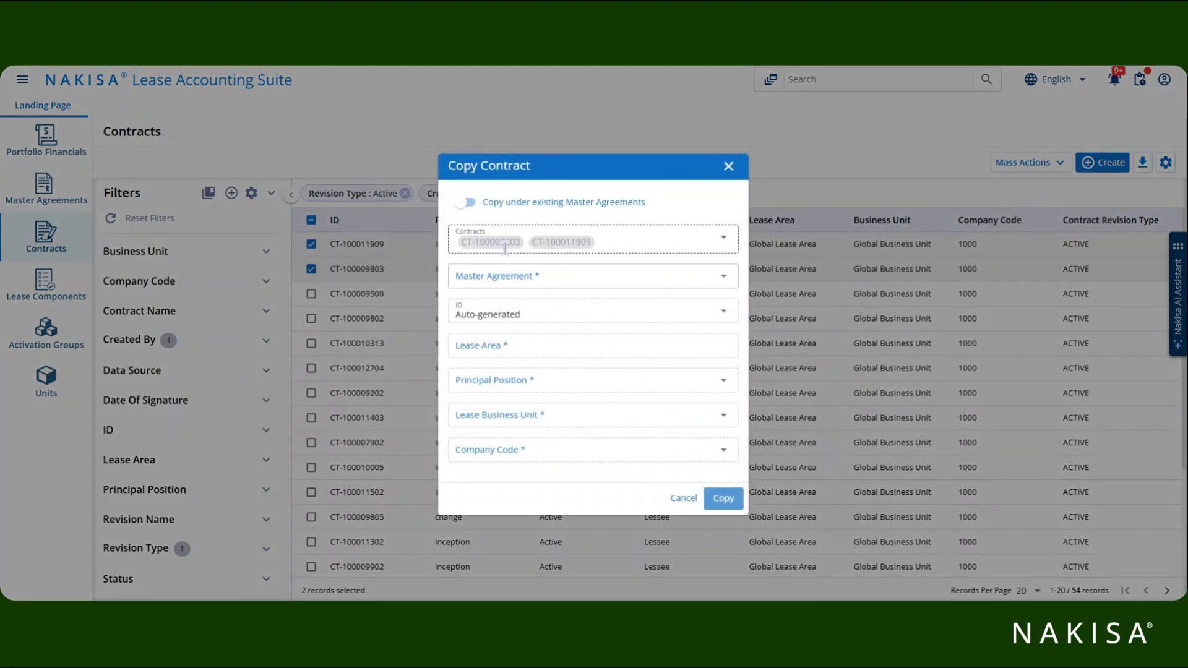
With the existing-MA toggle off, copy both contracts into MA-100004864 - 2025.R2 Enablement Demo.
{"action": "left_click", "coordinate": [466, 202]}
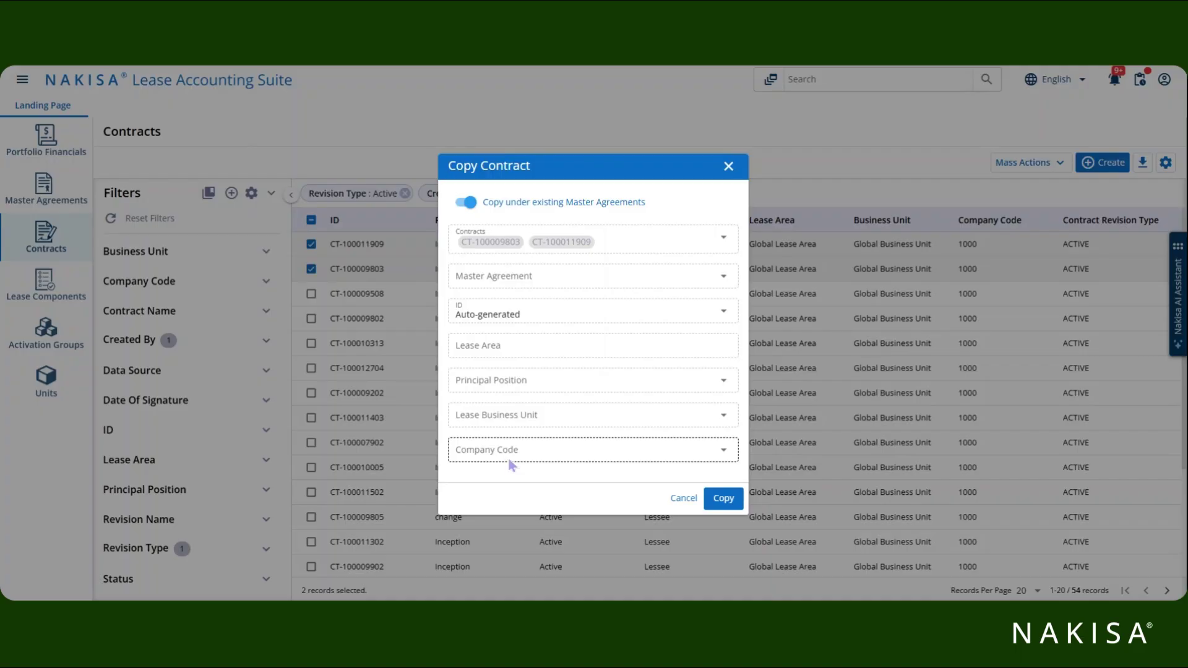
{"action": "left_click", "coordinate": [468, 204]}
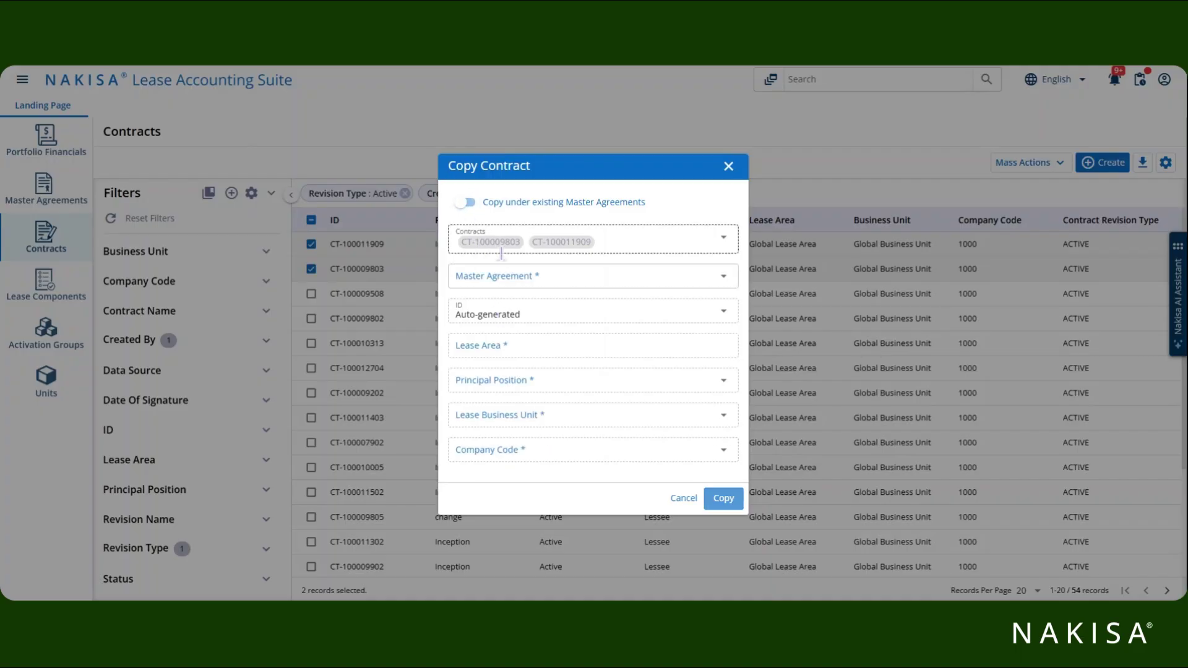
{"action": "left_click", "coordinate": [541, 280]}
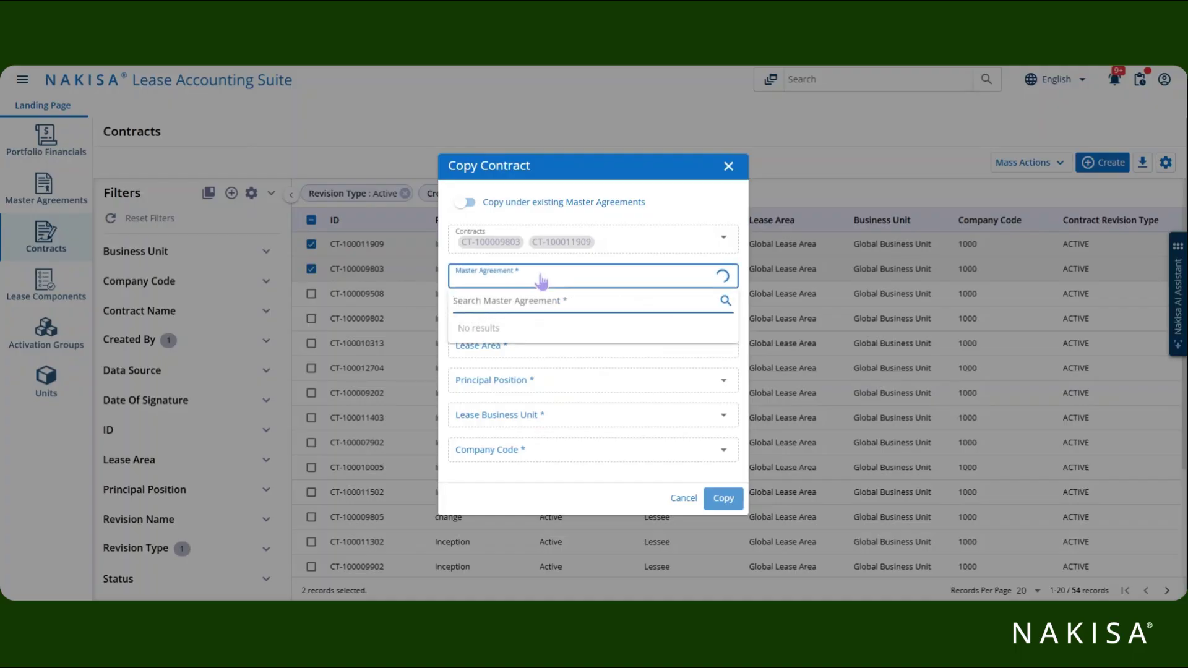
{"action": "left_click", "coordinate": [557, 321]}
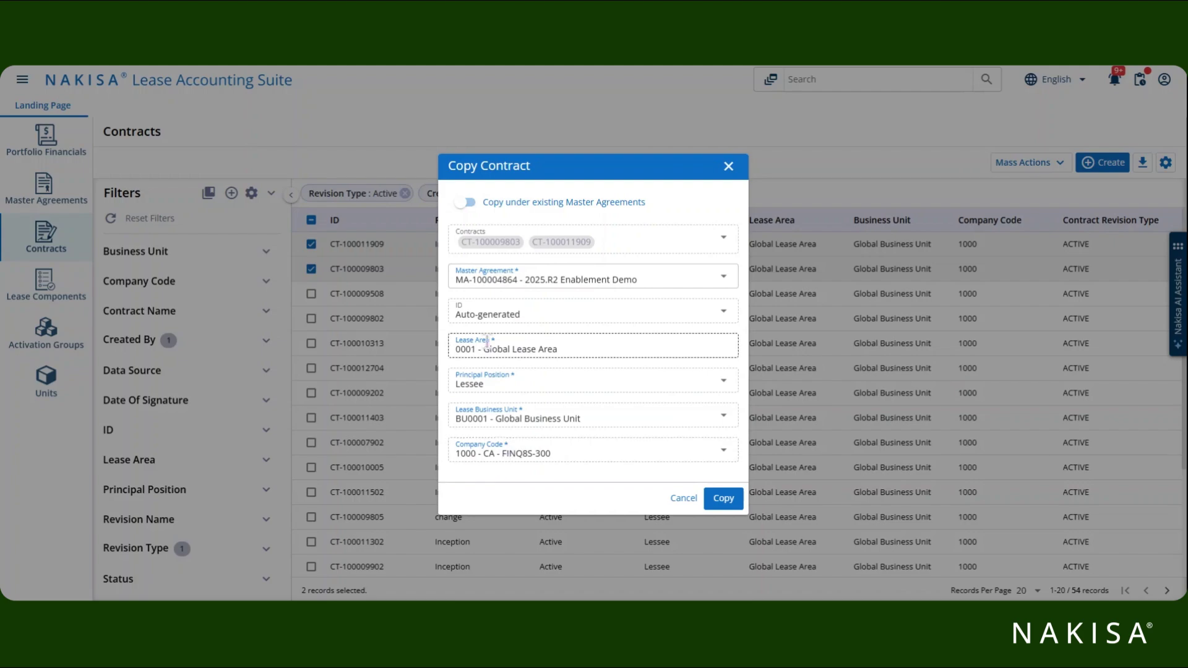
{"action": "left_click", "coordinate": [735, 498]}
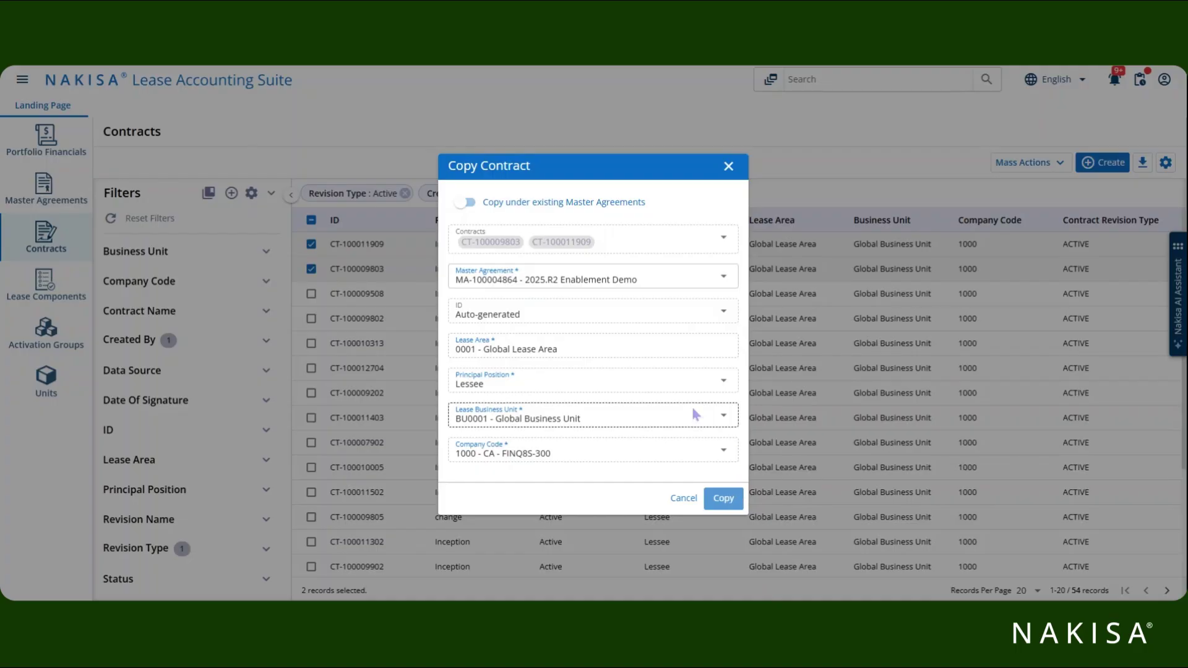
{"action": "left_click", "coordinate": [717, 497]}
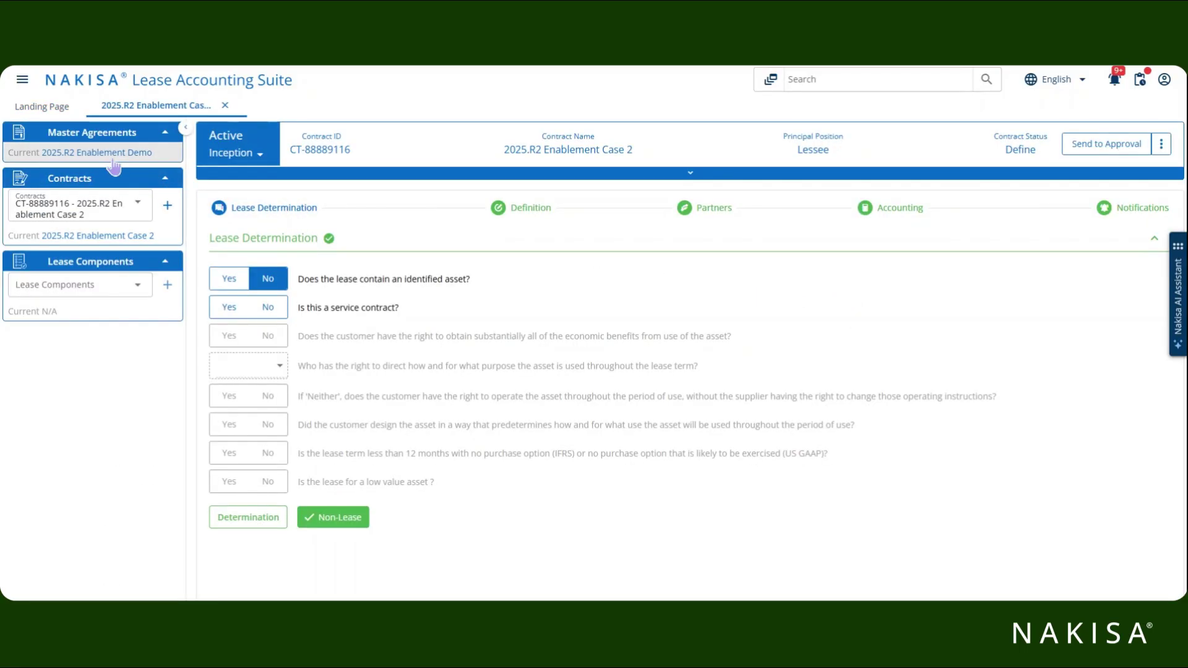
Open the 2025.R2 Enablement Case 2 contract from the Contracts dropdown.
{"action": "left_click", "coordinate": [133, 206]}
{"action": "left_click", "coordinate": [144, 288]}
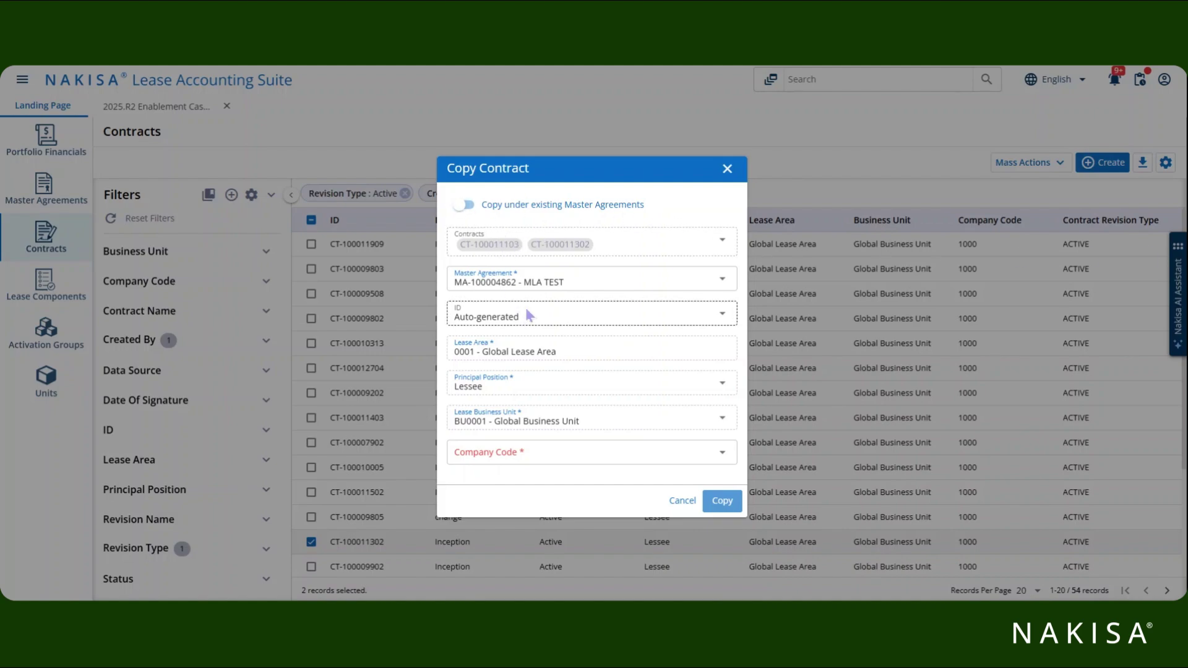
Set master agreement MLA TEST, view Company Code choices, then cancel the Copy Contract dialog.
{"action": "left_click", "coordinate": [519, 286]}
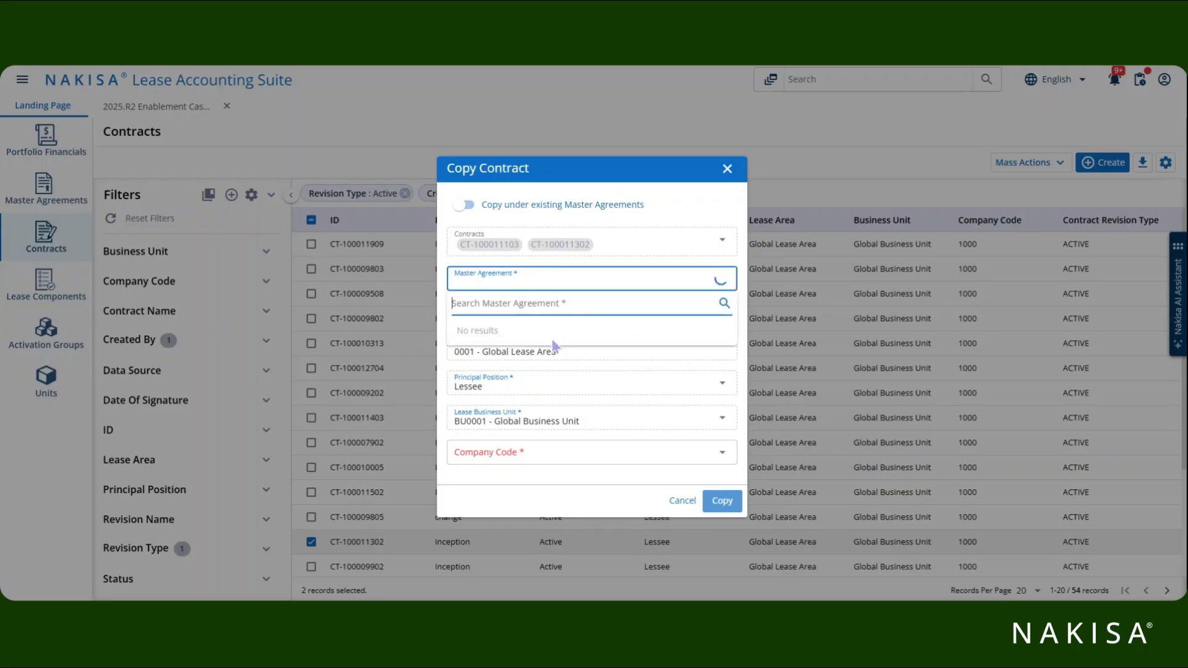
{"action": "left_click", "coordinate": [596, 351]}
{"action": "left_click", "coordinate": [613, 286]}
{"action": "left_click", "coordinate": [592, 386]}
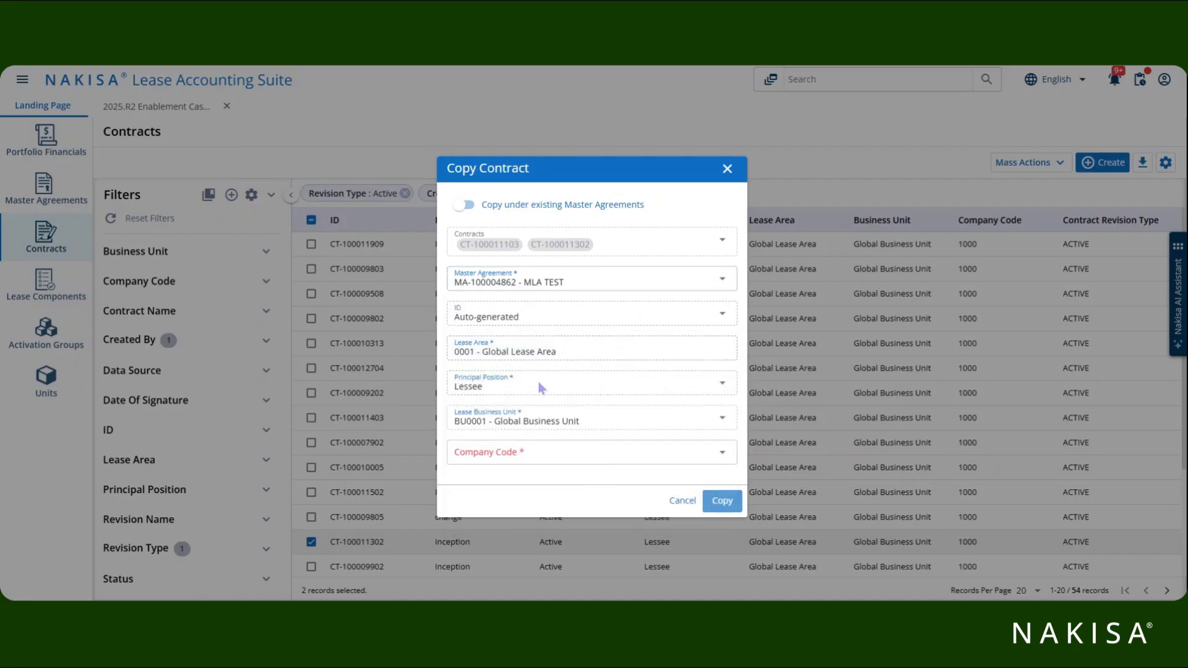
{"action": "left_click", "coordinate": [539, 466]}
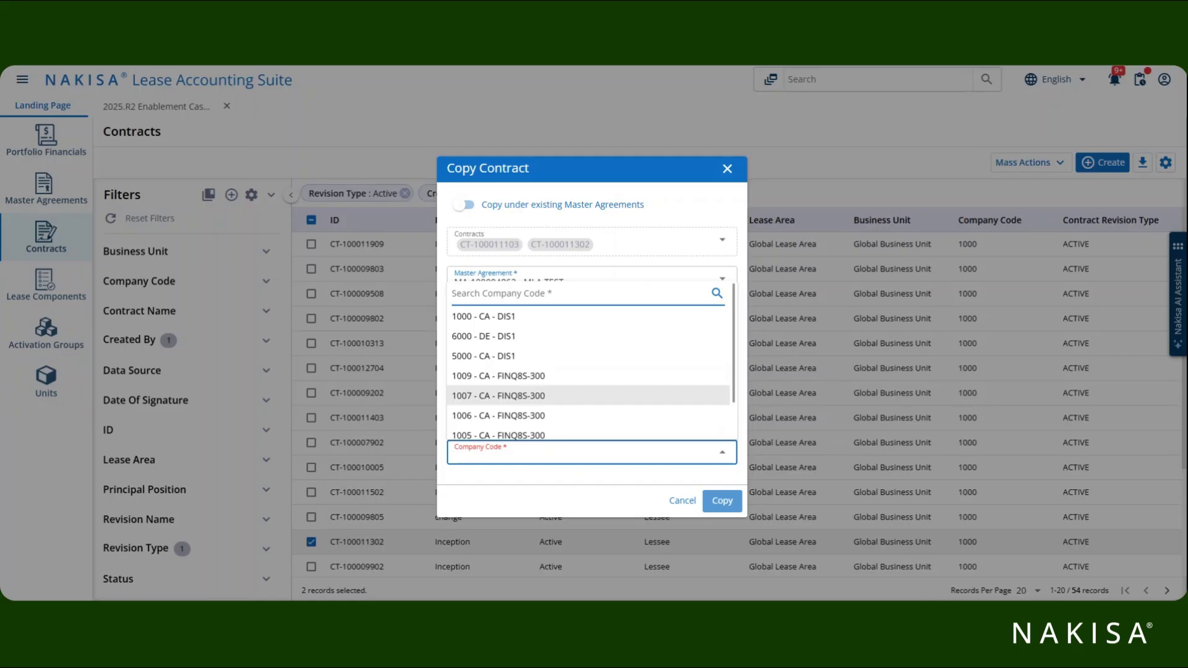
{"action": "left_click", "coordinate": [683, 502]}
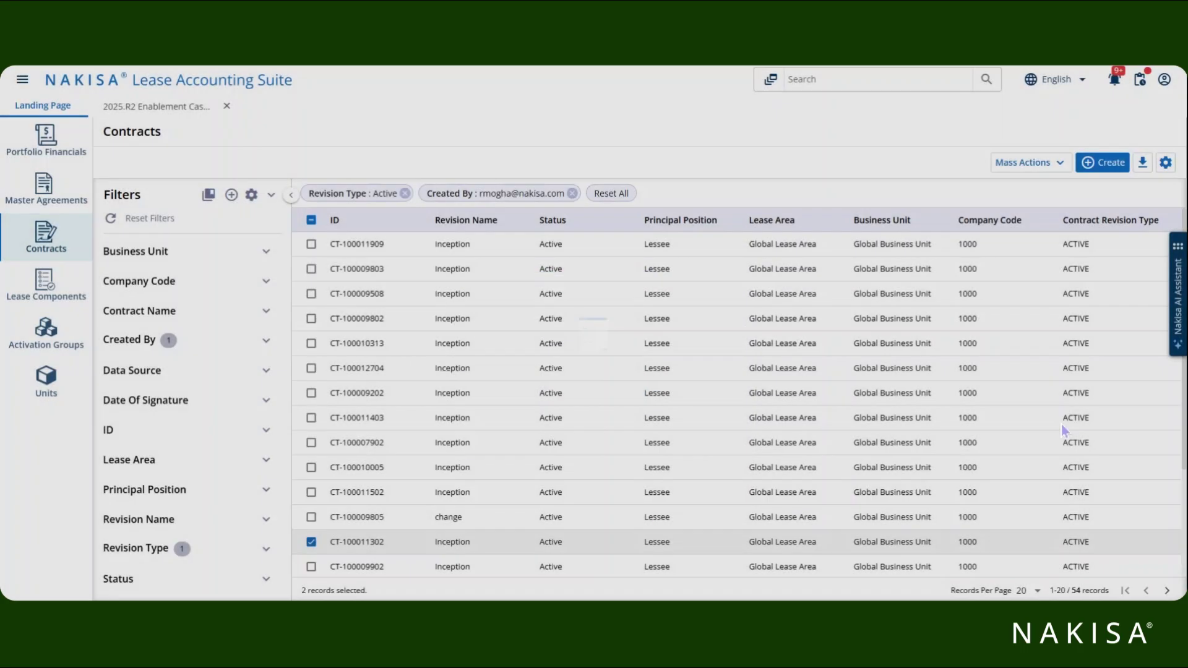
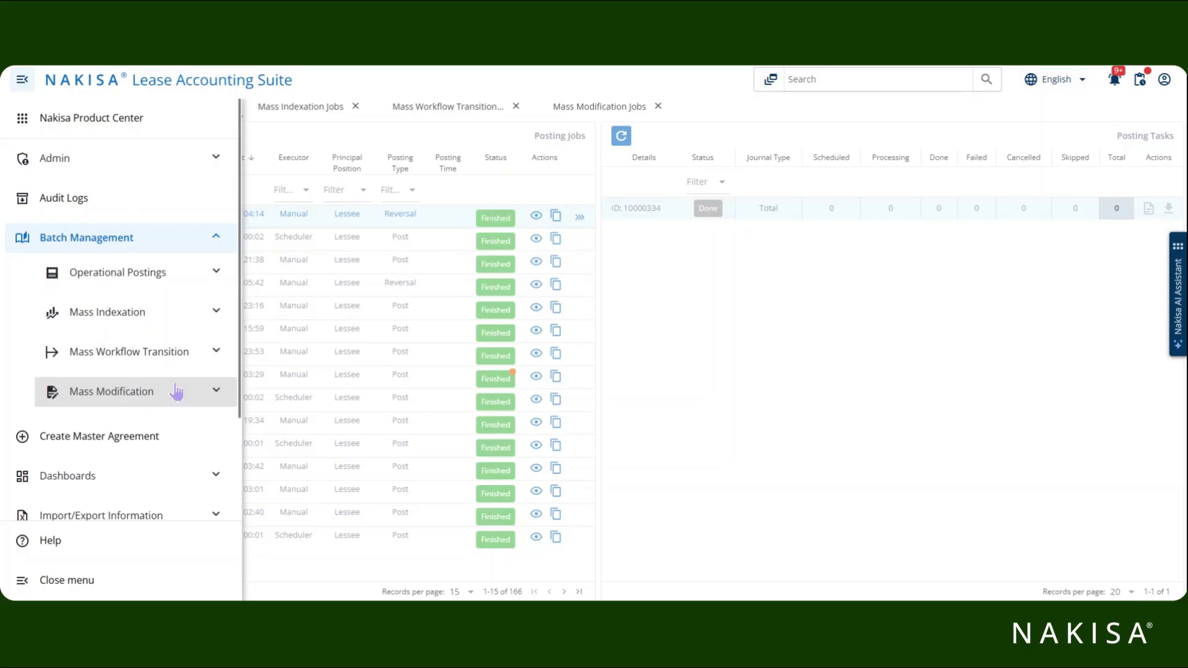
Filter the Posting Jobs list by the creator's user name, narrowing it to 9 jobs.
{"action": "left_click", "coordinate": [814, 286]}
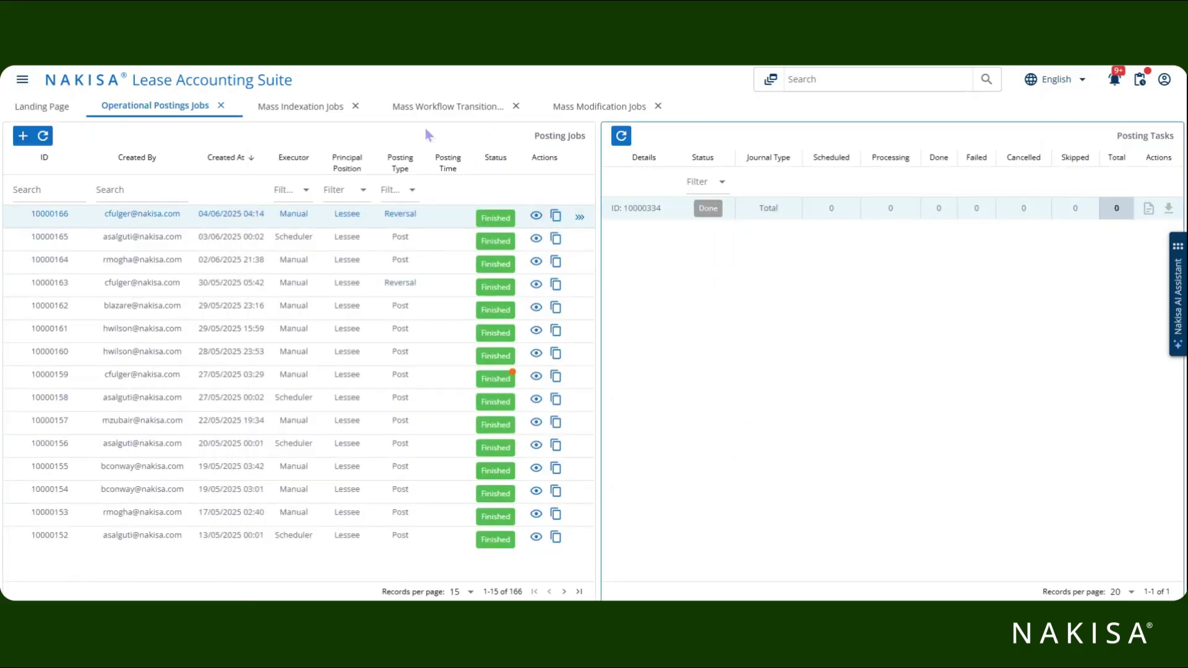
{"action": "left_click", "coordinate": [139, 186]}
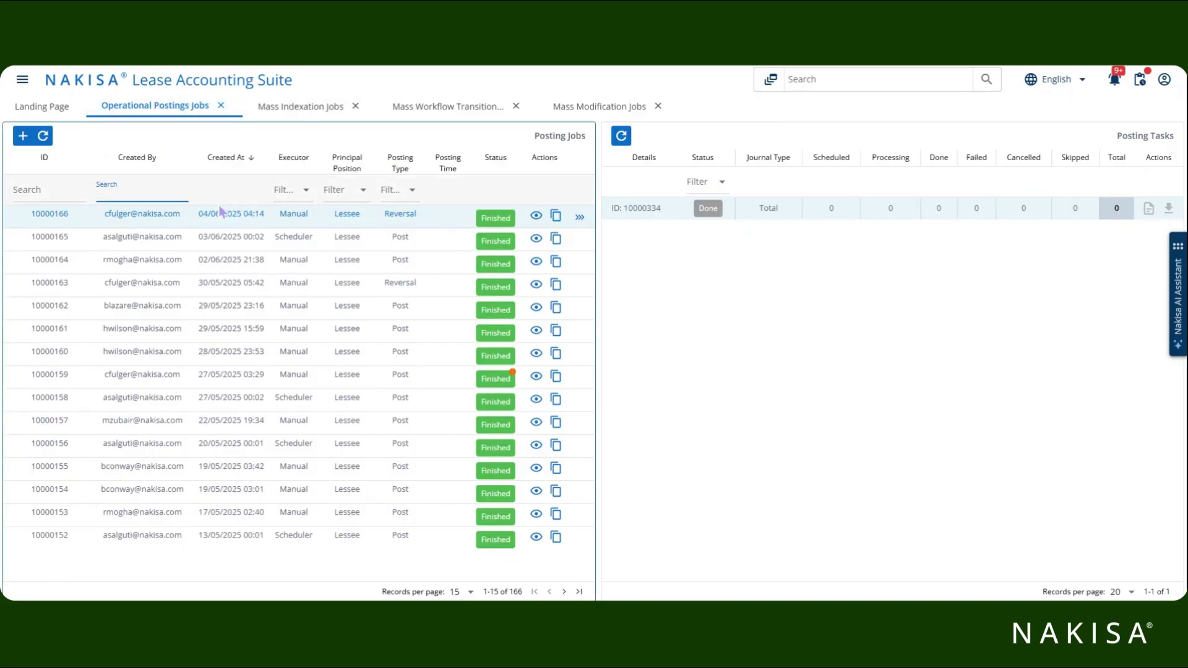
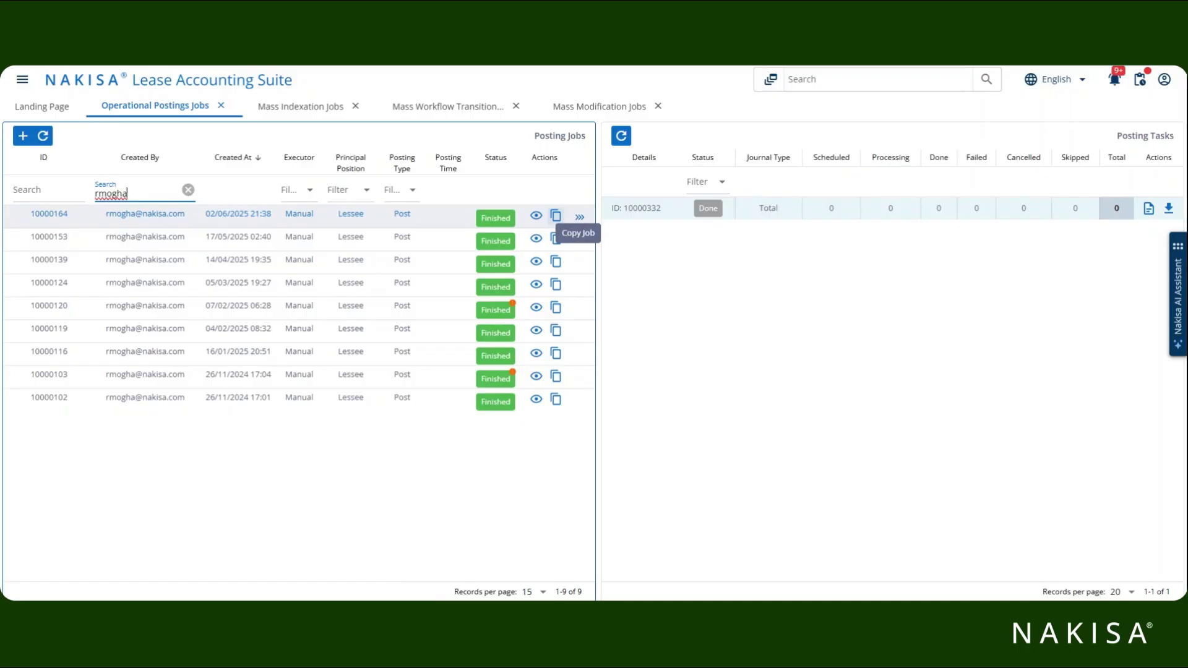
Inspect posting job 10000164's settings, then clear the Created By filter to show all 166 jobs.
{"action": "left_click", "coordinate": [537, 216]}
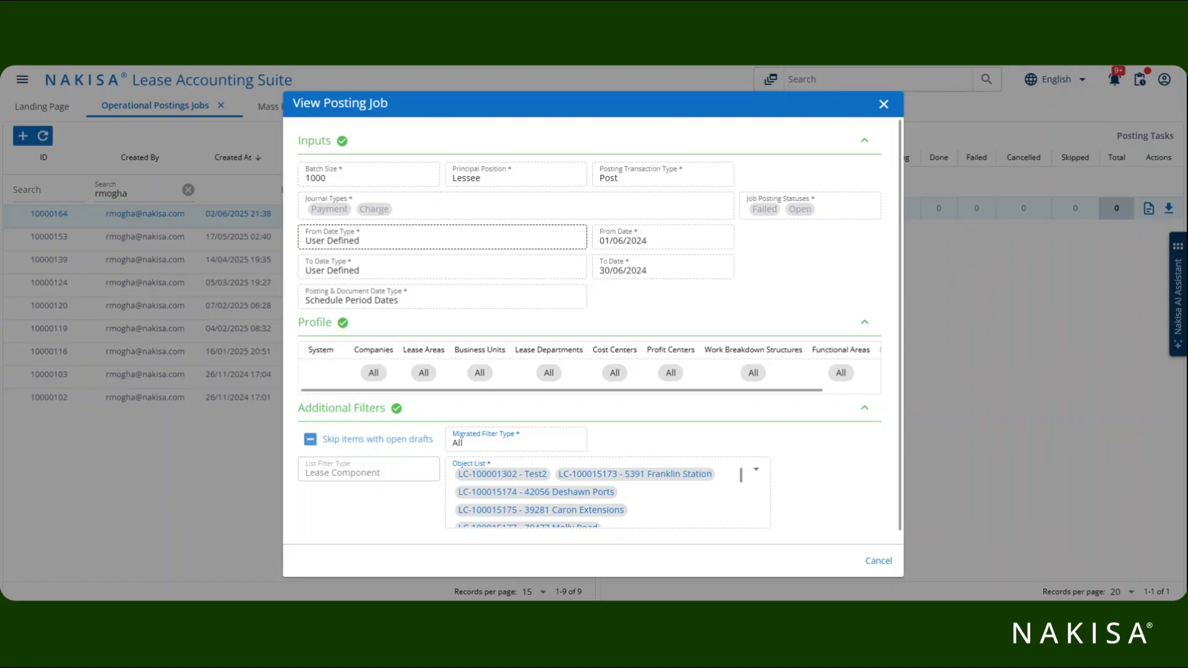
{"action": "left_click", "coordinate": [884, 104]}
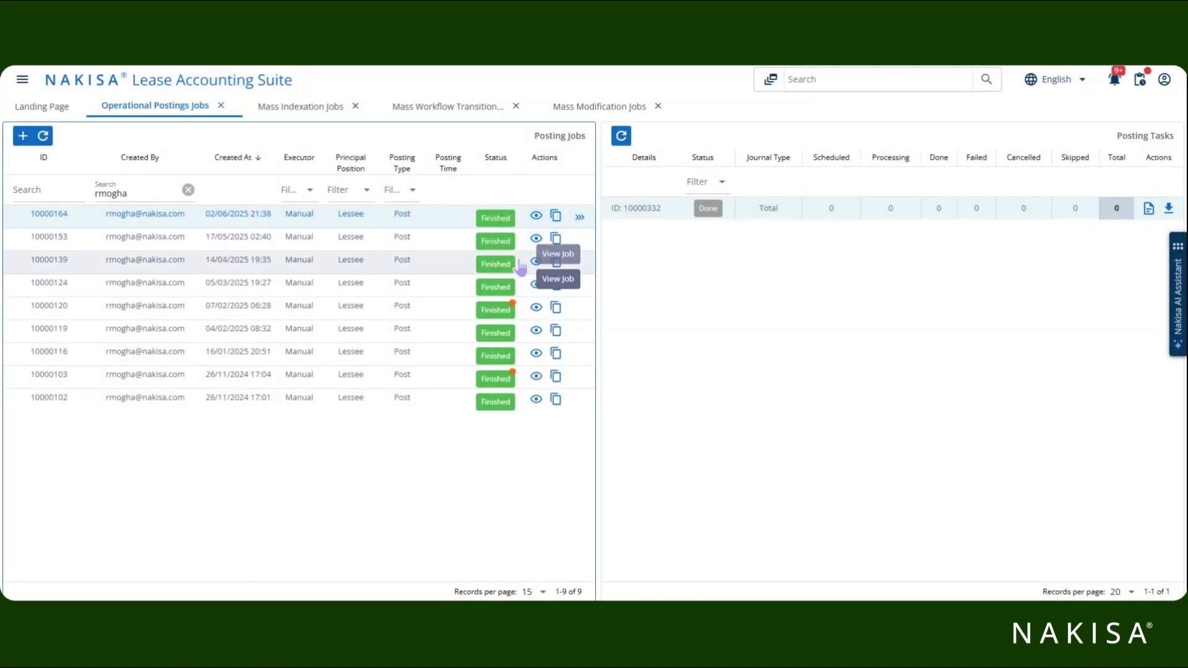
{"action": "left_click", "coordinate": [188, 190]}
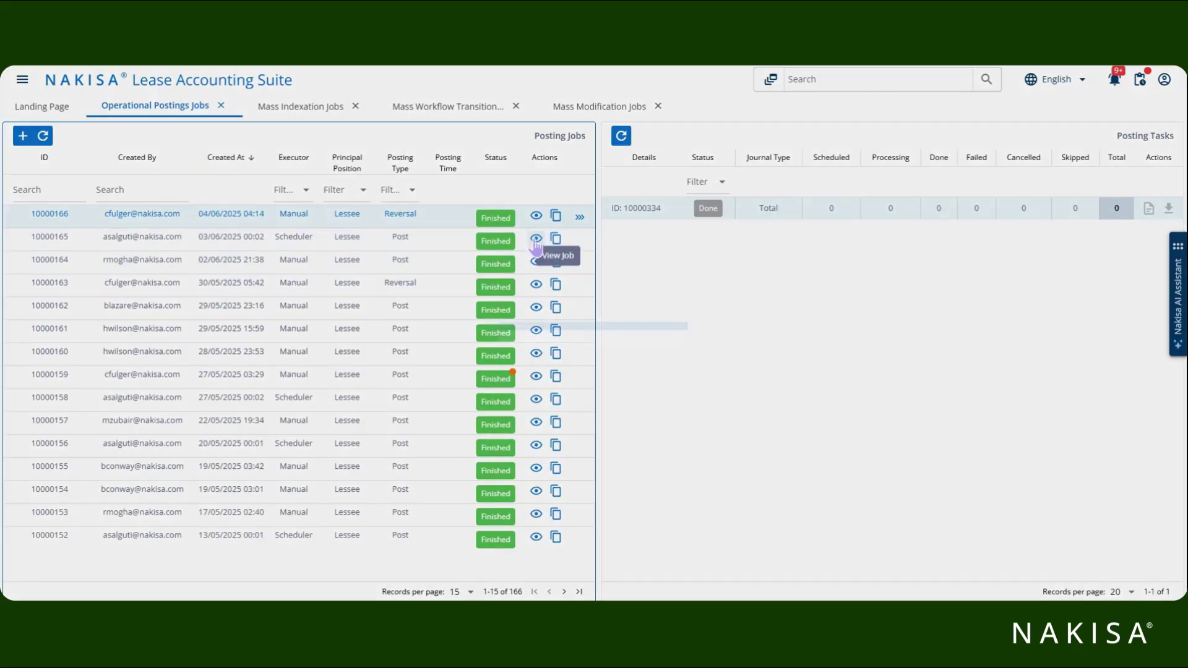
{"action": "left_click", "coordinate": [535, 239]}
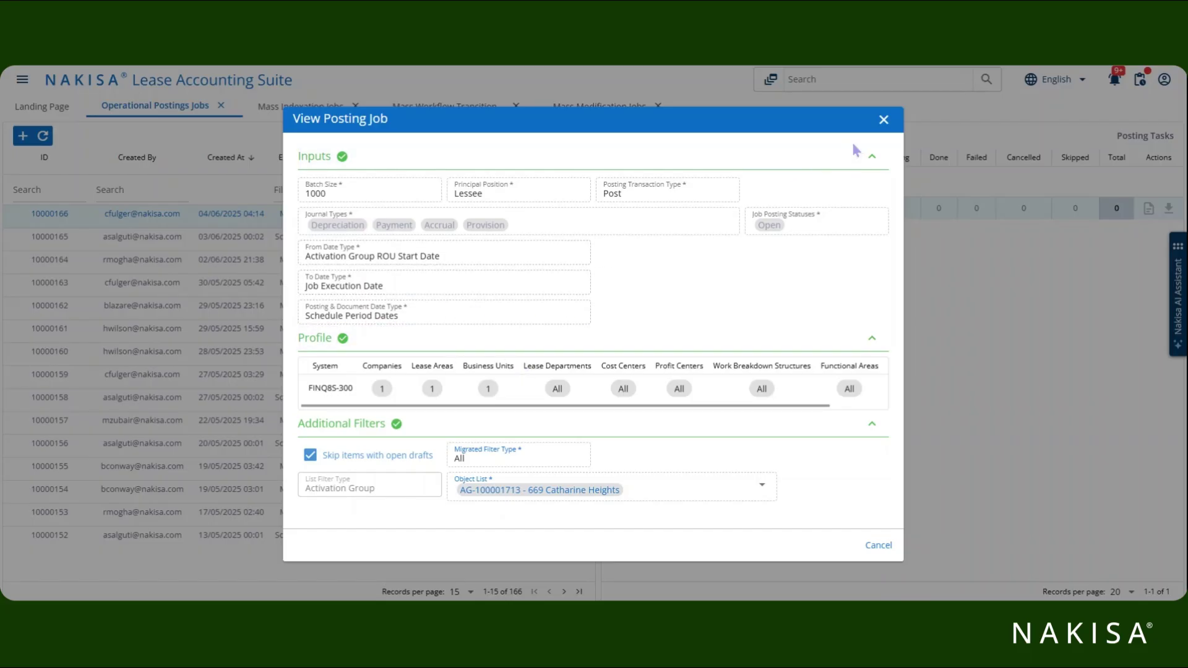
{"action": "left_click", "coordinate": [883, 120]}
{"action": "left_click", "coordinate": [556, 239]}
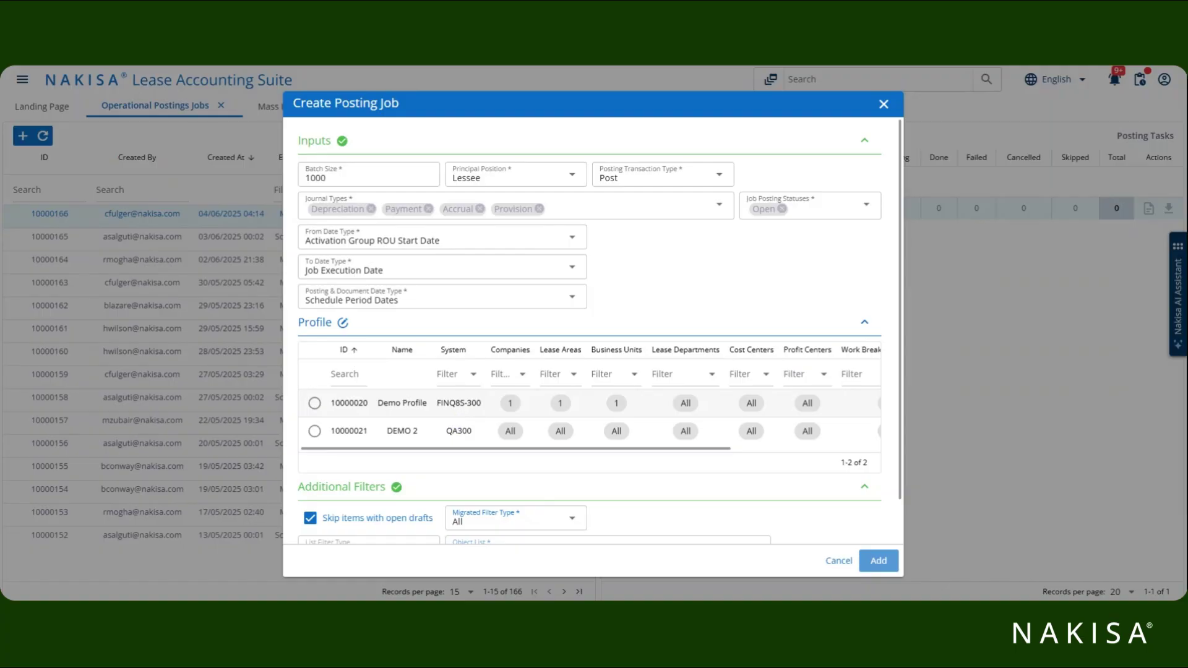
{"action": "left_click", "coordinate": [846, 562]}
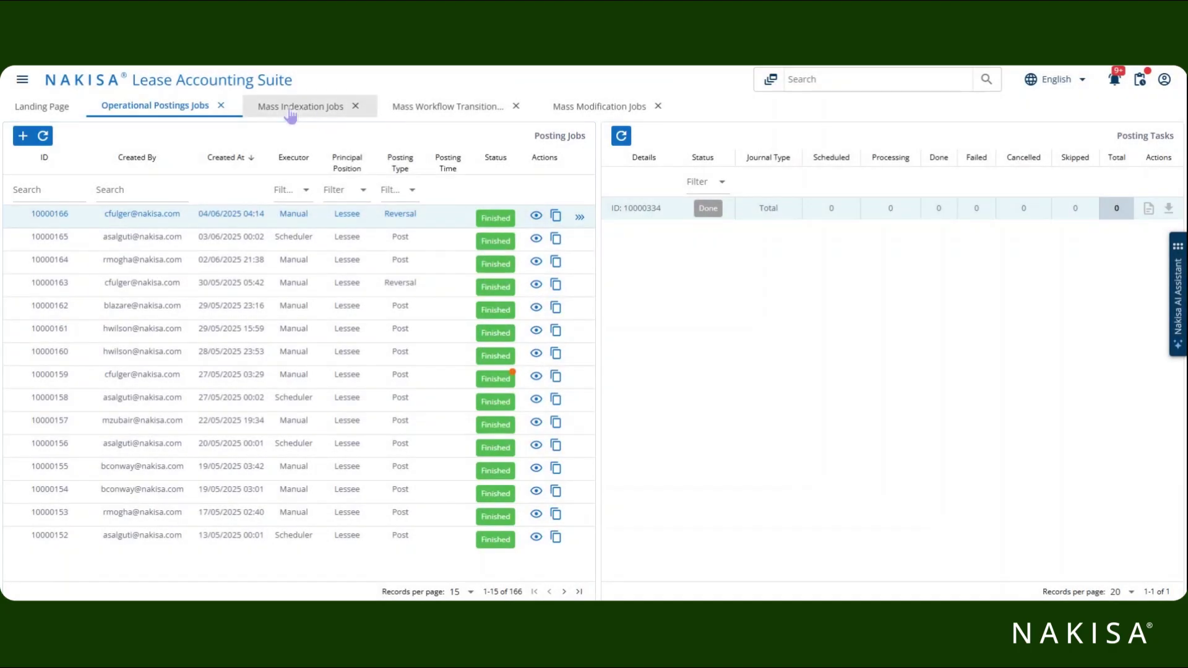
Browse the Mass Indexation, Mass Workflow Transition and Mass Modification job lists.
{"action": "left_click", "coordinate": [294, 110]}
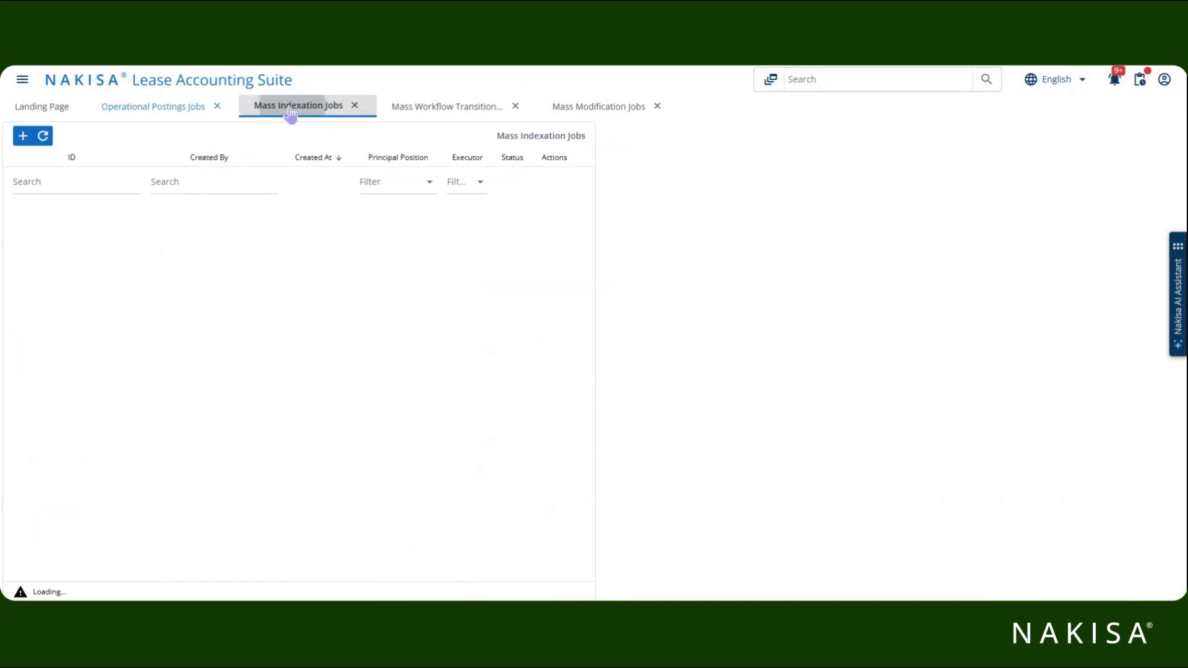
{"action": "left_click", "coordinate": [445, 109]}
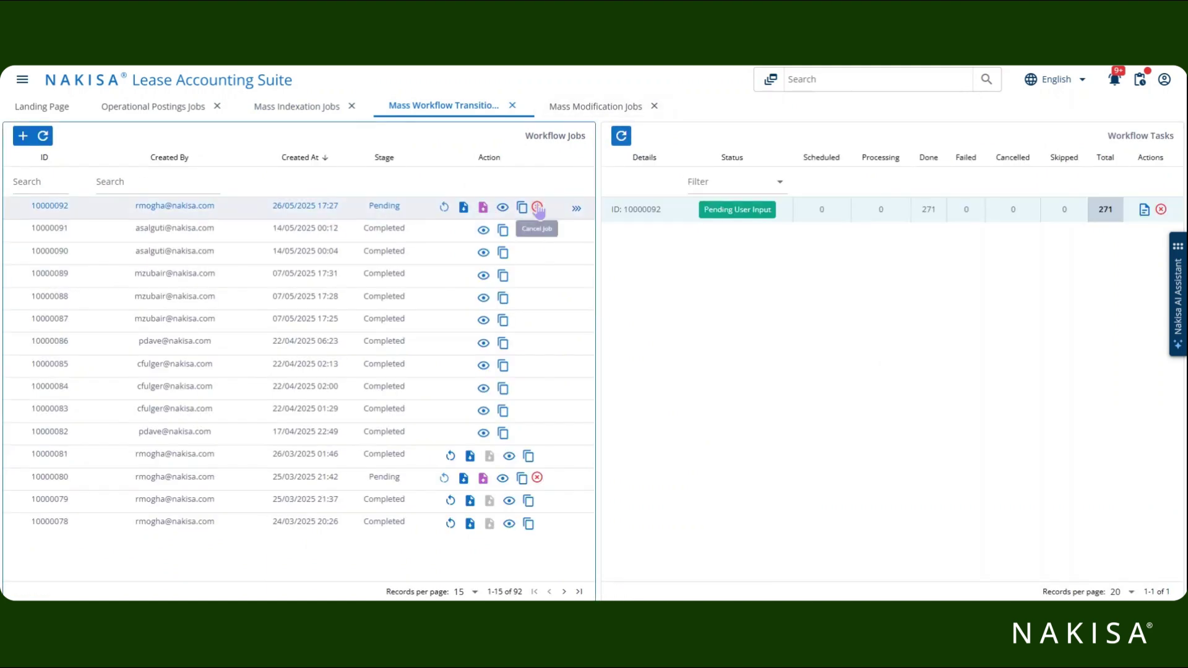
{"action": "left_click", "coordinate": [576, 110]}
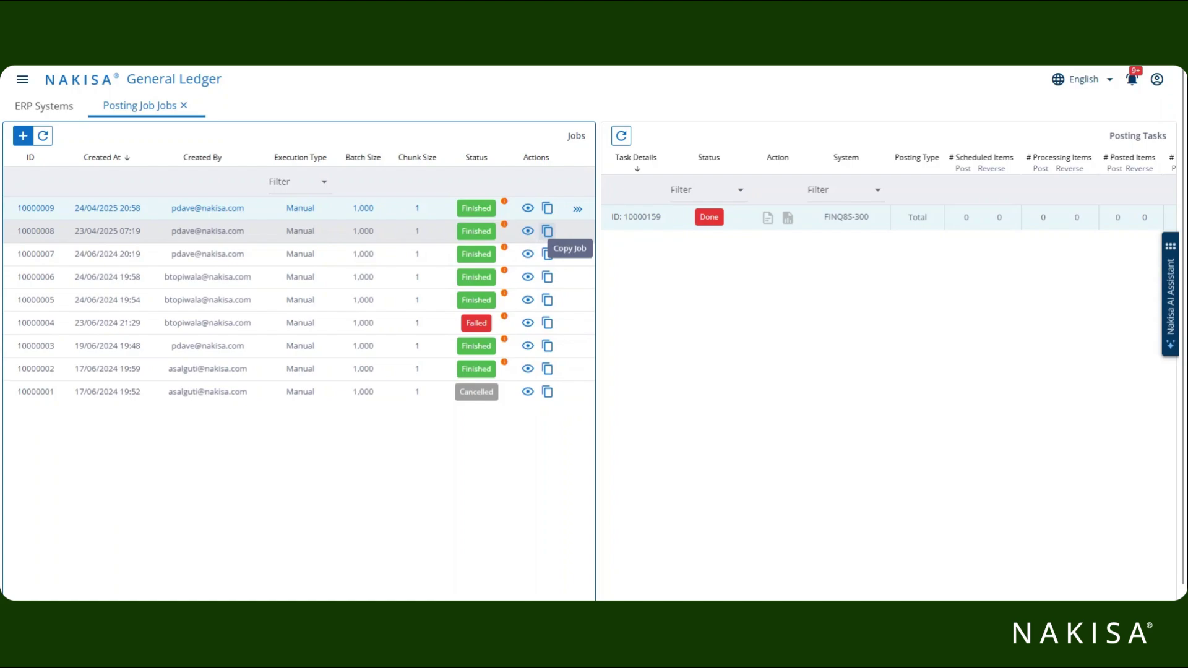
Copy posting job 10000009 into a new job (batch size 1000, chunk size 1) and add it.
{"action": "left_click", "coordinate": [547, 210]}
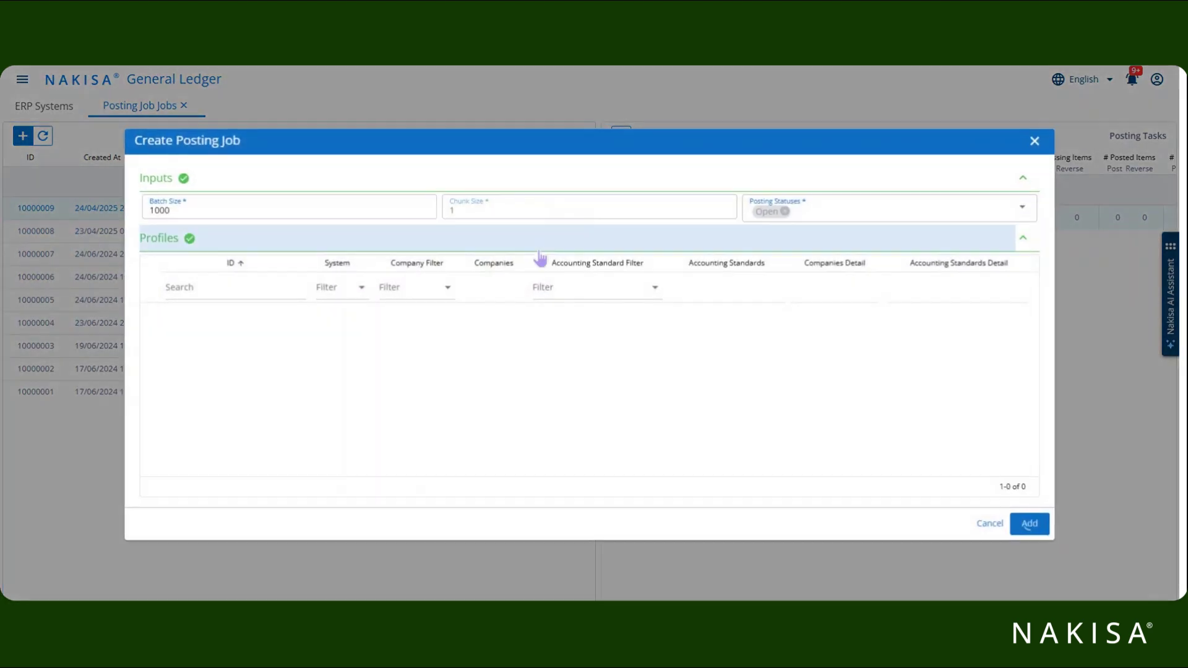
{"action": "left_click", "coordinate": [1031, 524]}
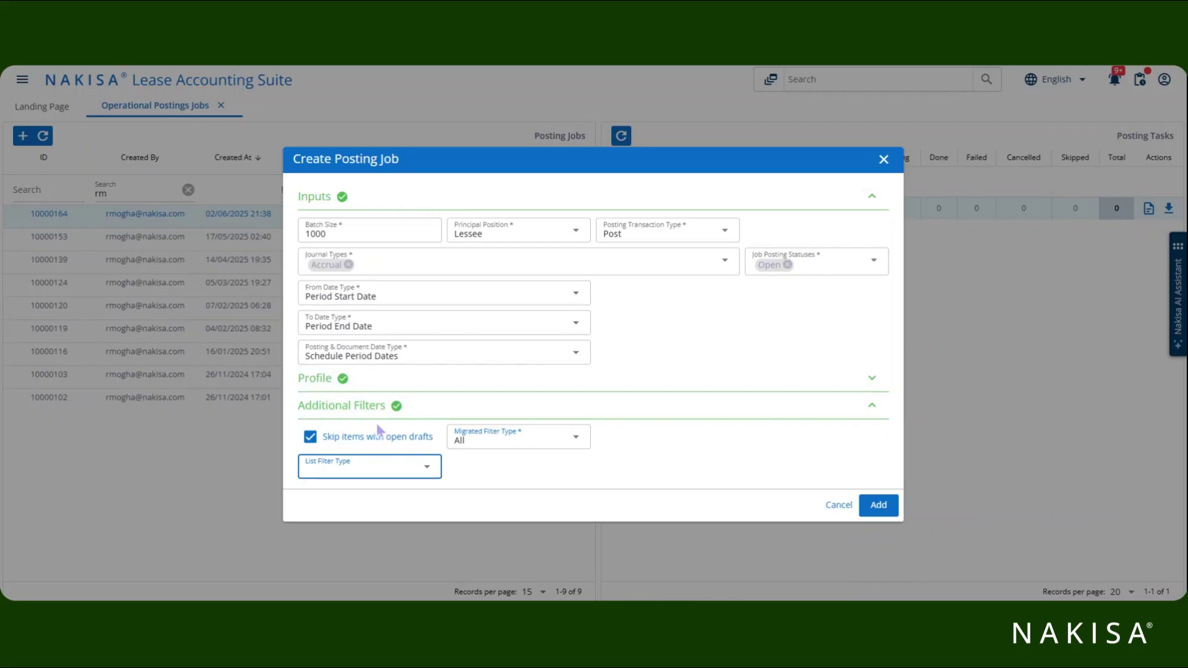
Set the new job's List Filter Type to Activation Group and paste the AG IDs into Object List.
{"action": "left_click", "coordinate": [373, 473]}
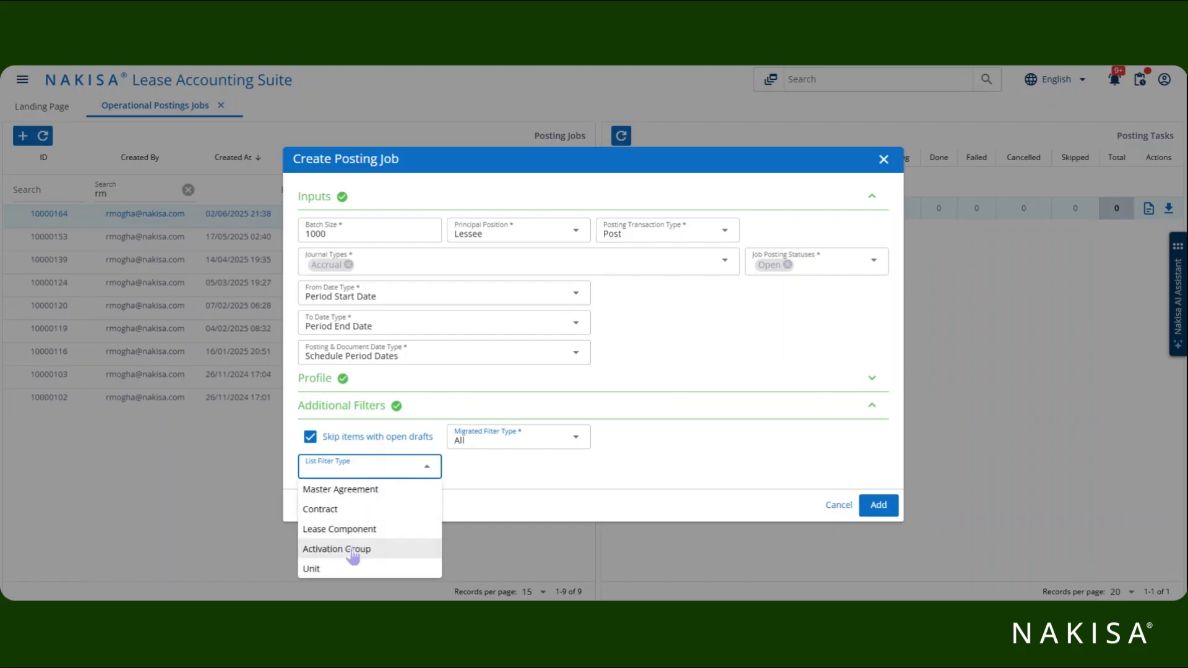
{"action": "left_click", "coordinate": [352, 551]}
{"action": "left_click", "coordinate": [472, 466]}
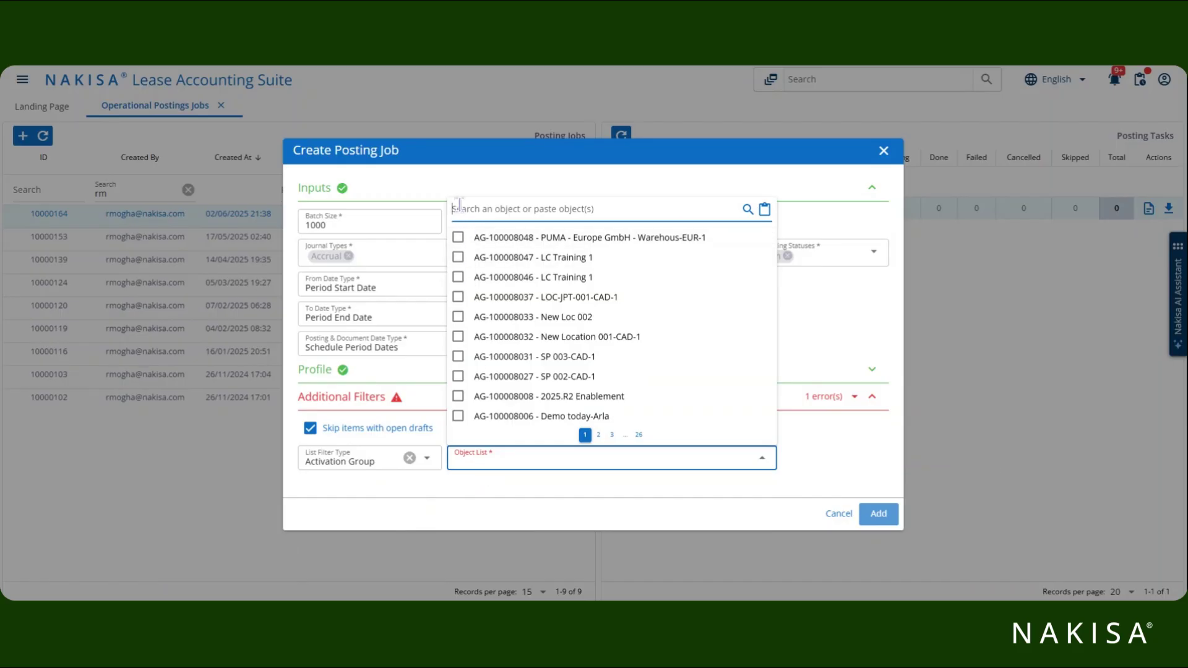
{"action": "key", "text": "ctrl+v"}
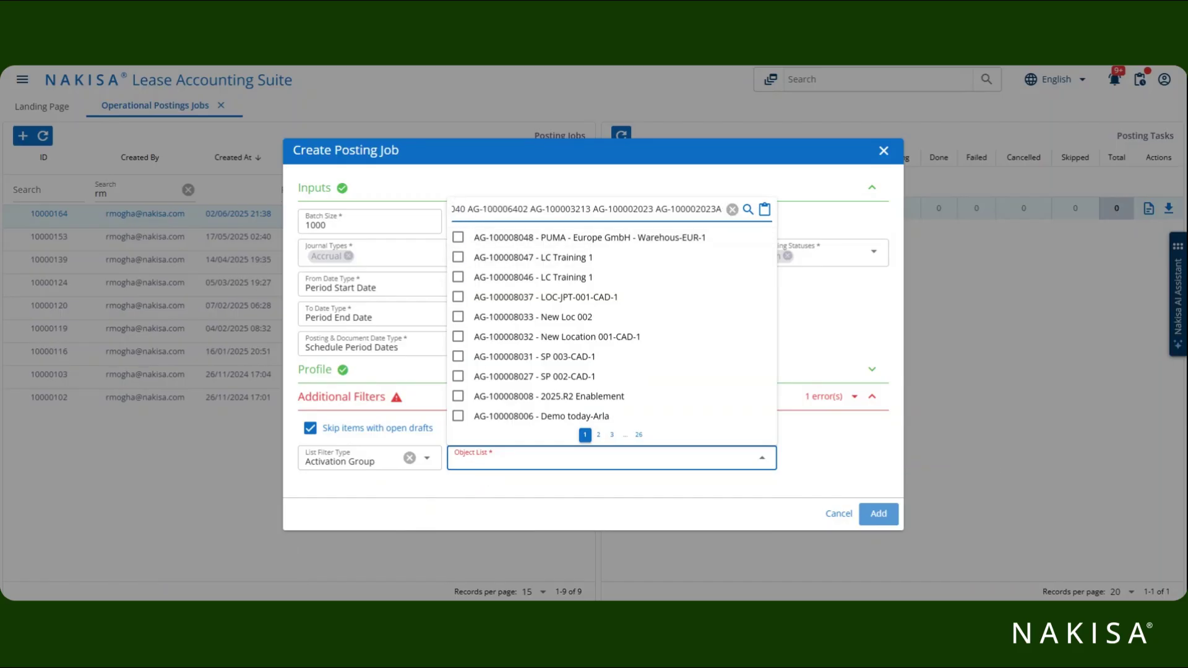
{"action": "left_click", "coordinate": [544, 522]}
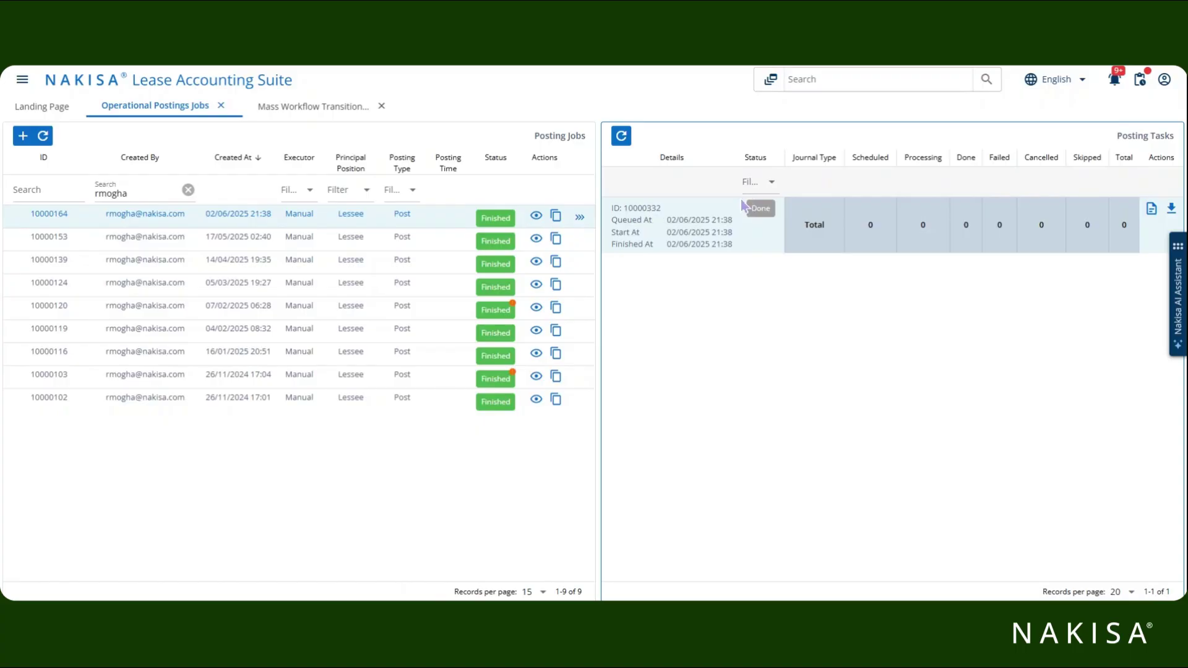
Review posting task results for jobs 10000153, 10000120 (by journal type), 10000103 and 10000102.
{"action": "left_click", "coordinate": [353, 248]}
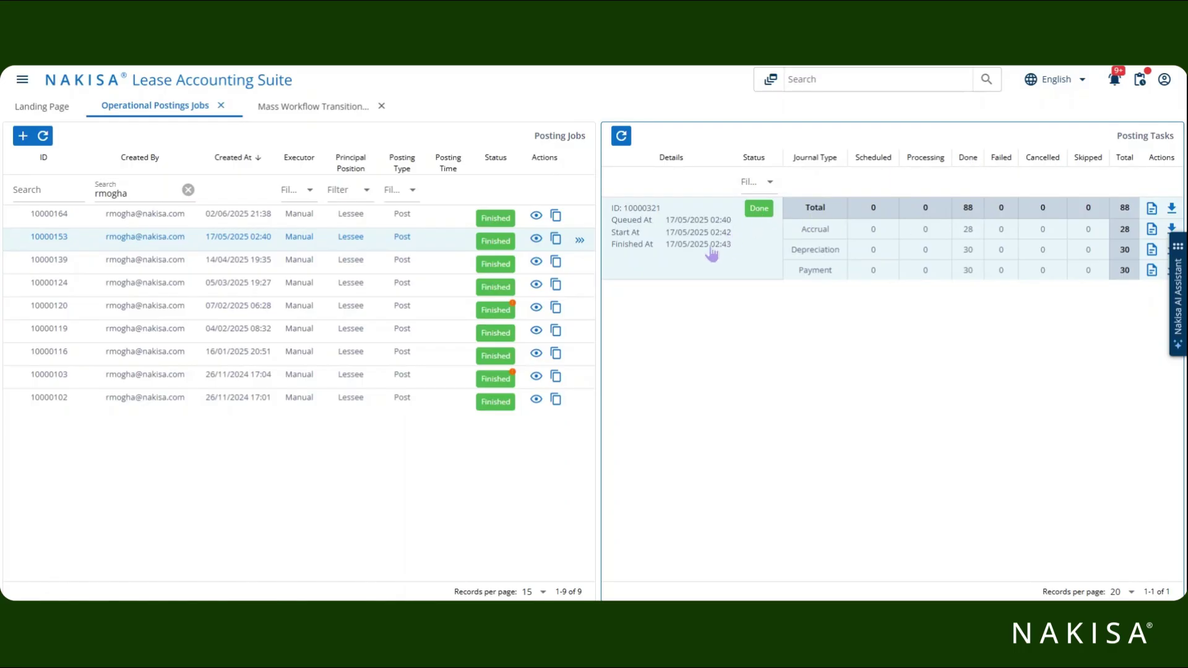
{"action": "left_click", "coordinate": [410, 316]}
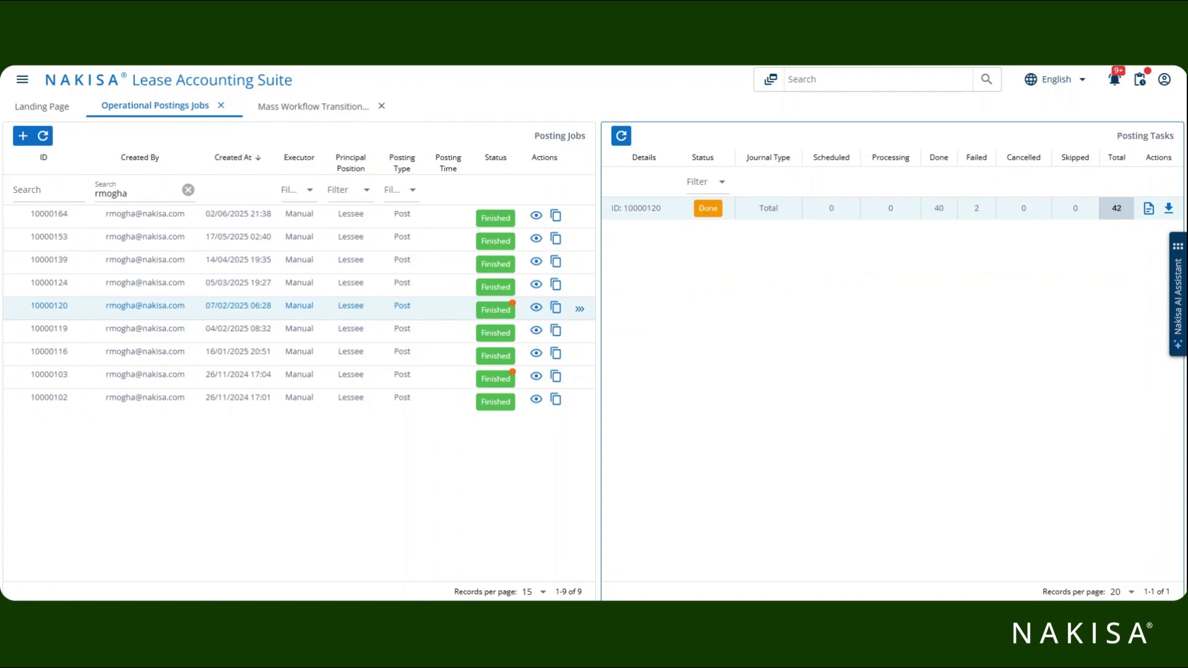
{"action": "left_click", "coordinate": [644, 218]}
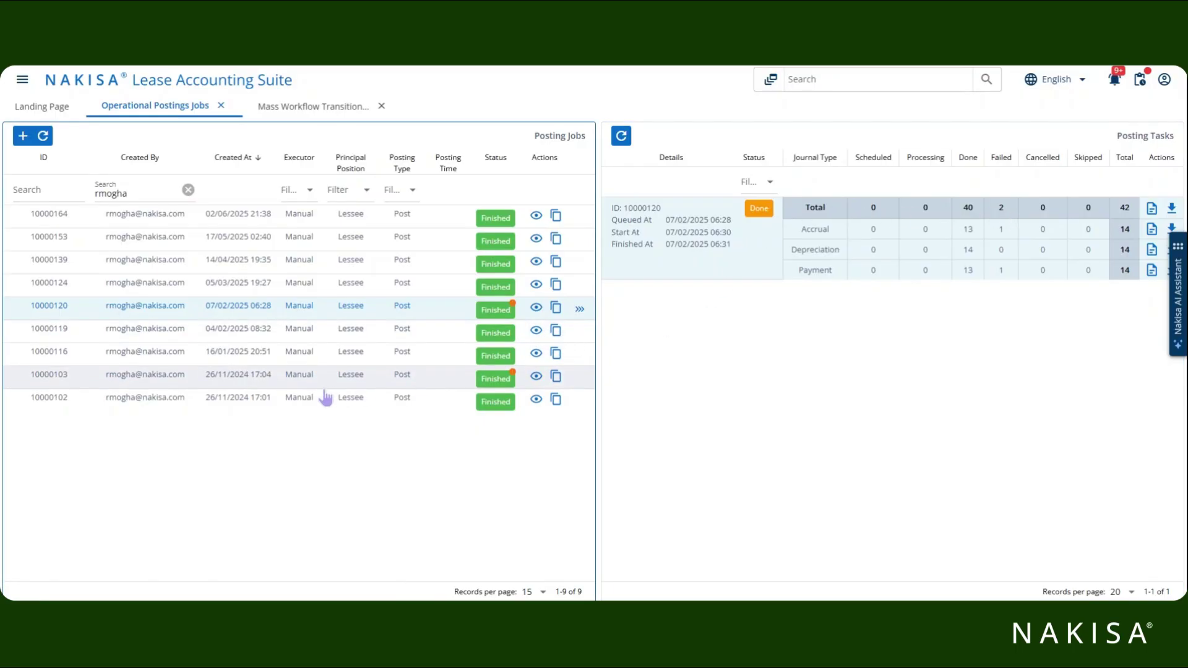
{"action": "left_click", "coordinate": [402, 379]}
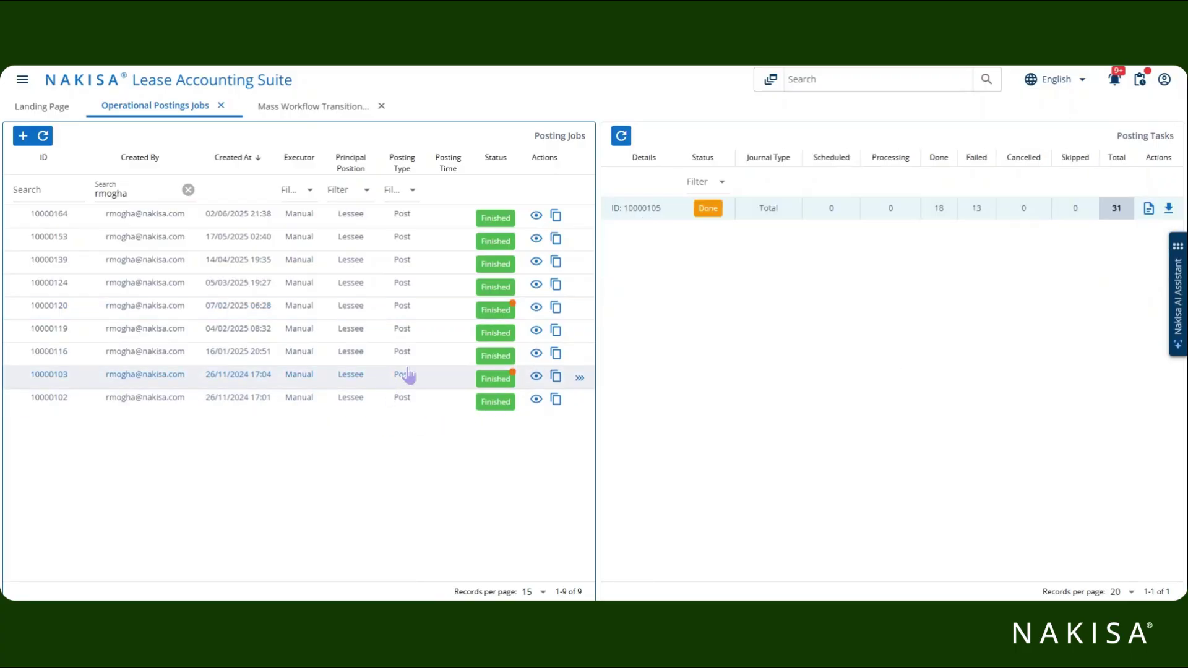
{"action": "left_click", "coordinate": [388, 405]}
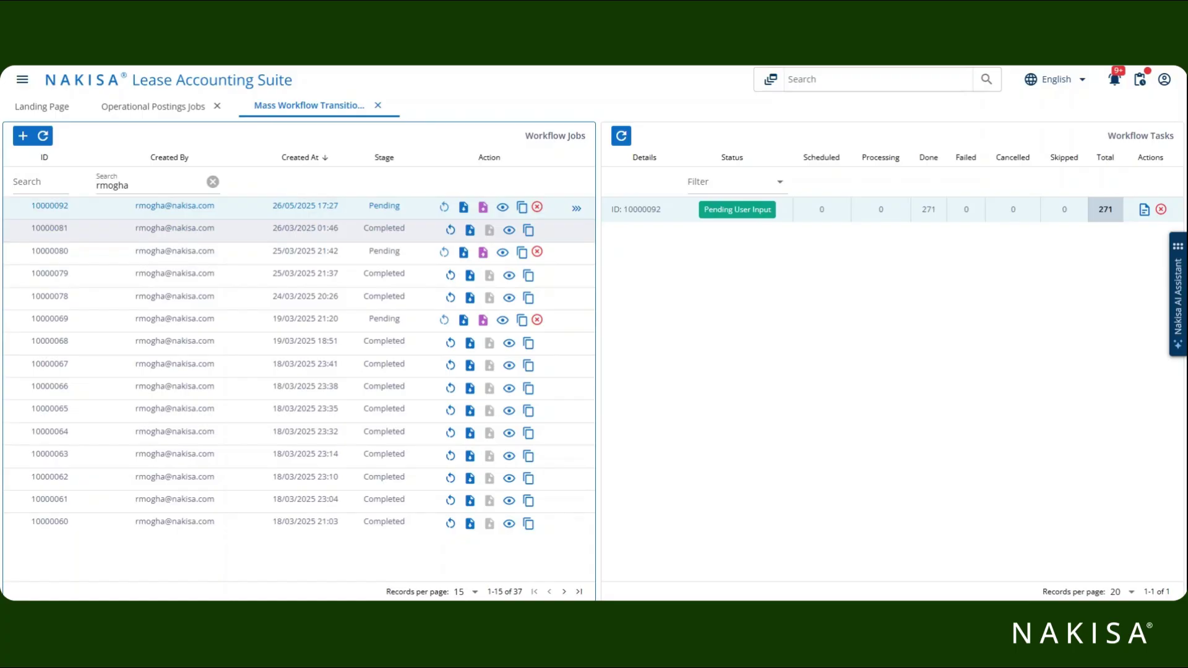
Check the Workflow Tasks of transition jobs 10000081, 10000080, 10000079 and 10000078.
{"action": "left_click", "coordinate": [191, 236]}
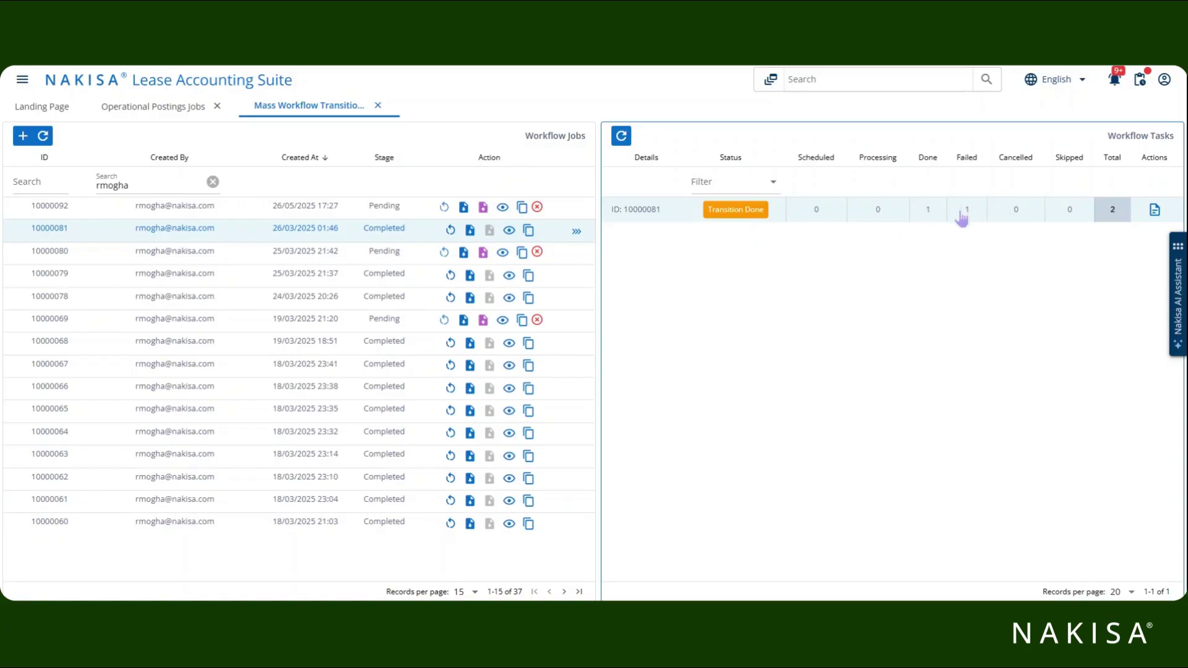
{"action": "left_click", "coordinate": [246, 260]}
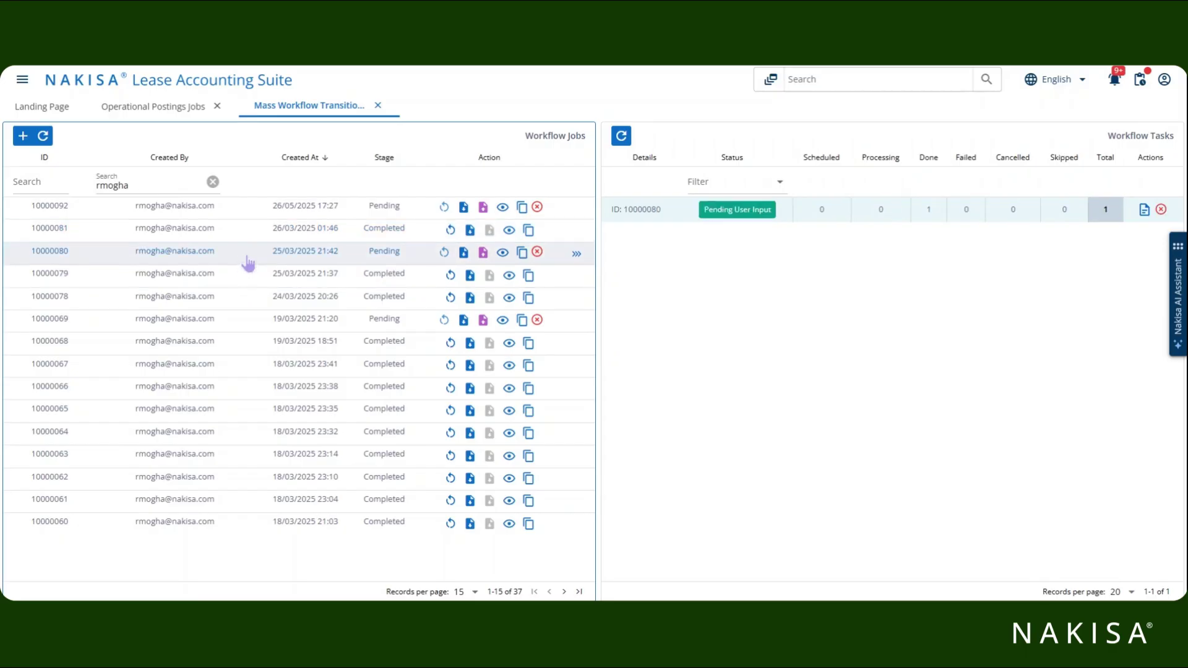
{"action": "left_click", "coordinate": [243, 278]}
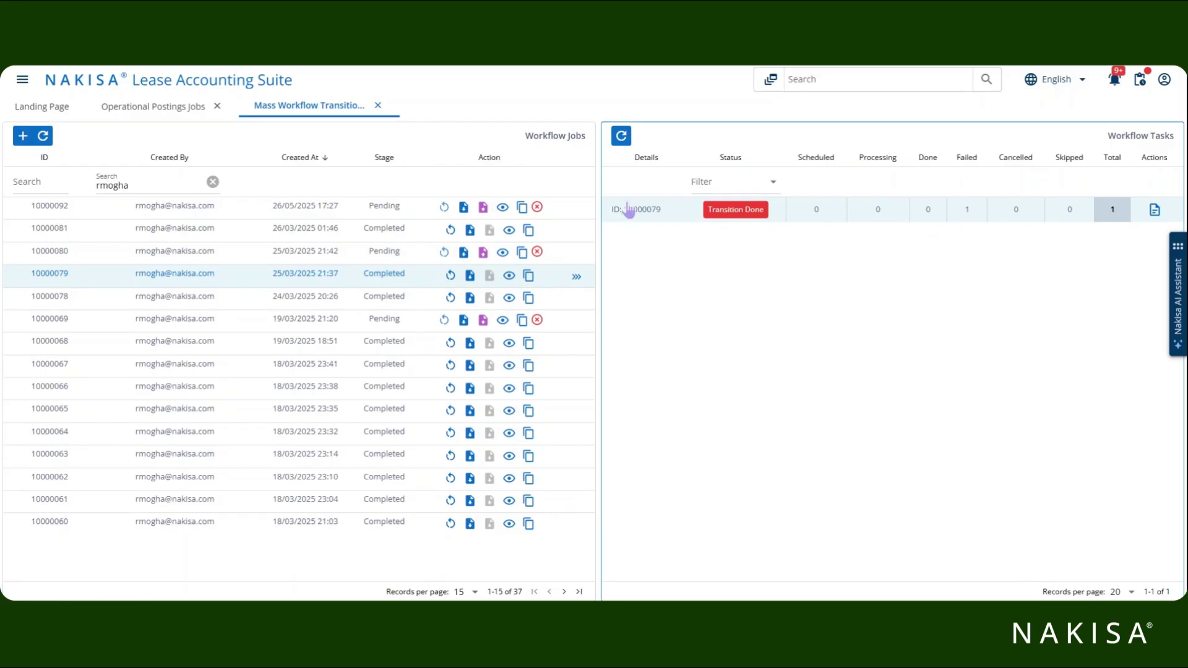
{"action": "left_click", "coordinate": [50, 297]}
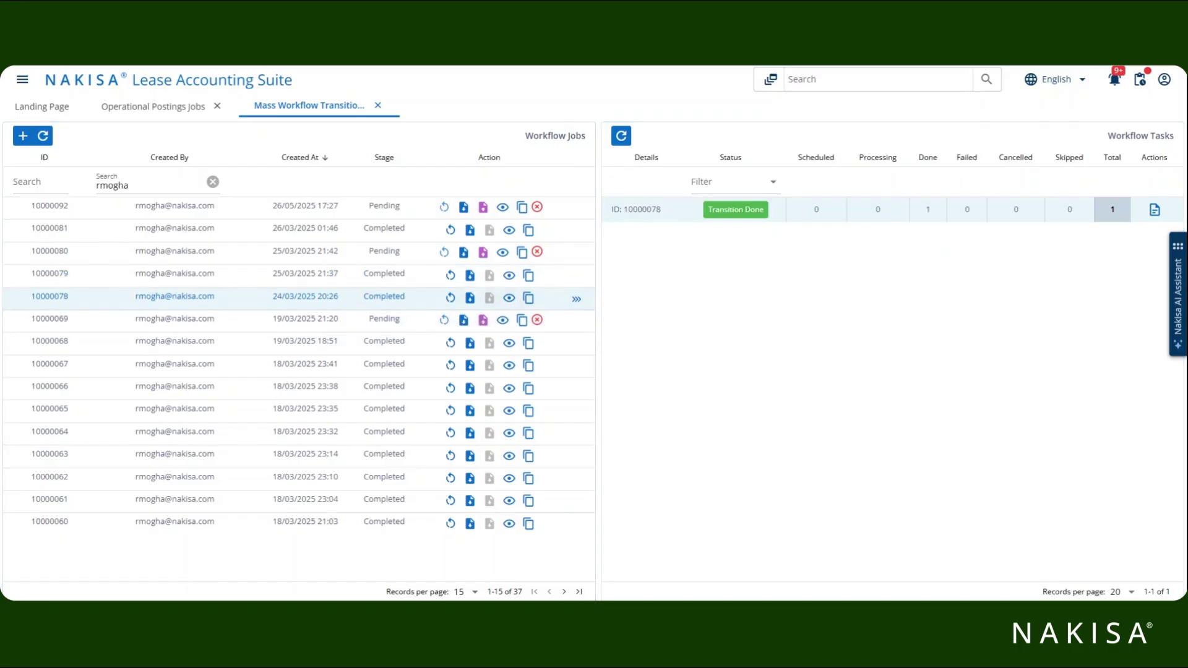
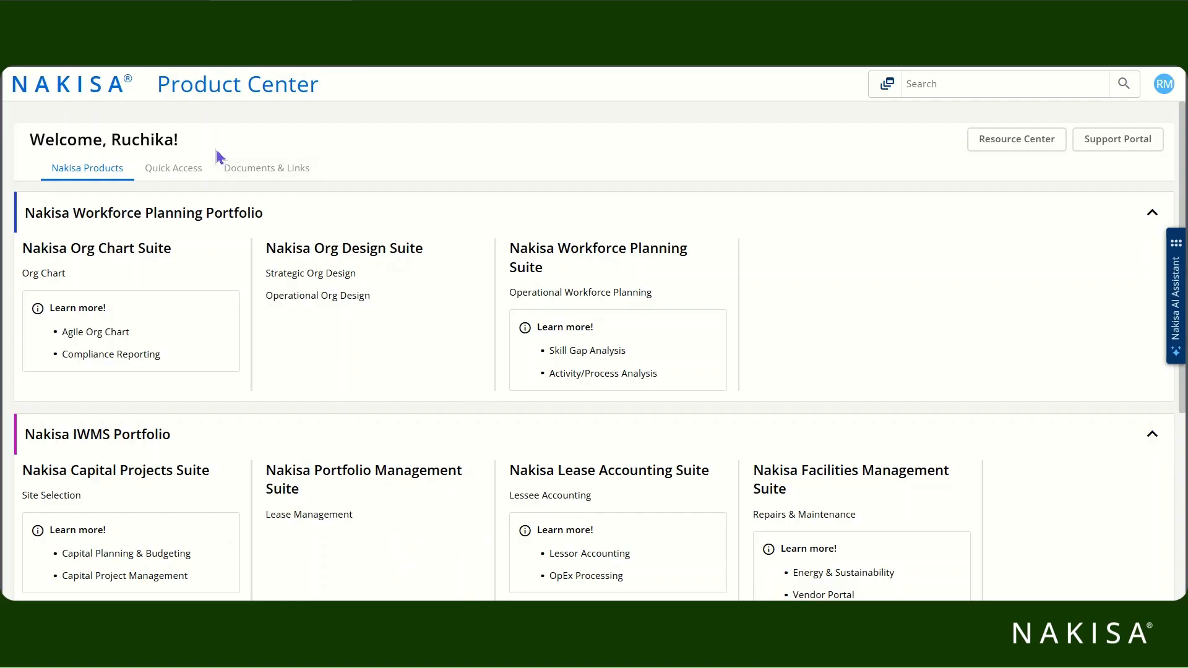
Show the Quick Access records filtered to Favorites only.
{"action": "left_click", "coordinate": [190, 175]}
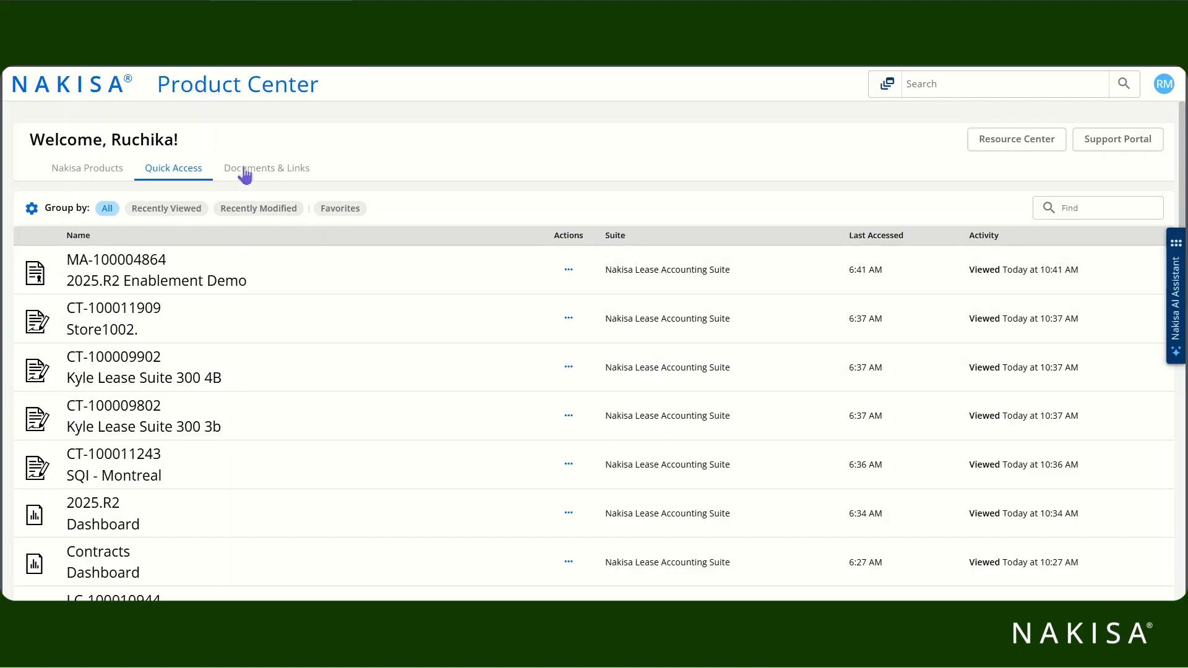
{"action": "left_click", "coordinate": [337, 209]}
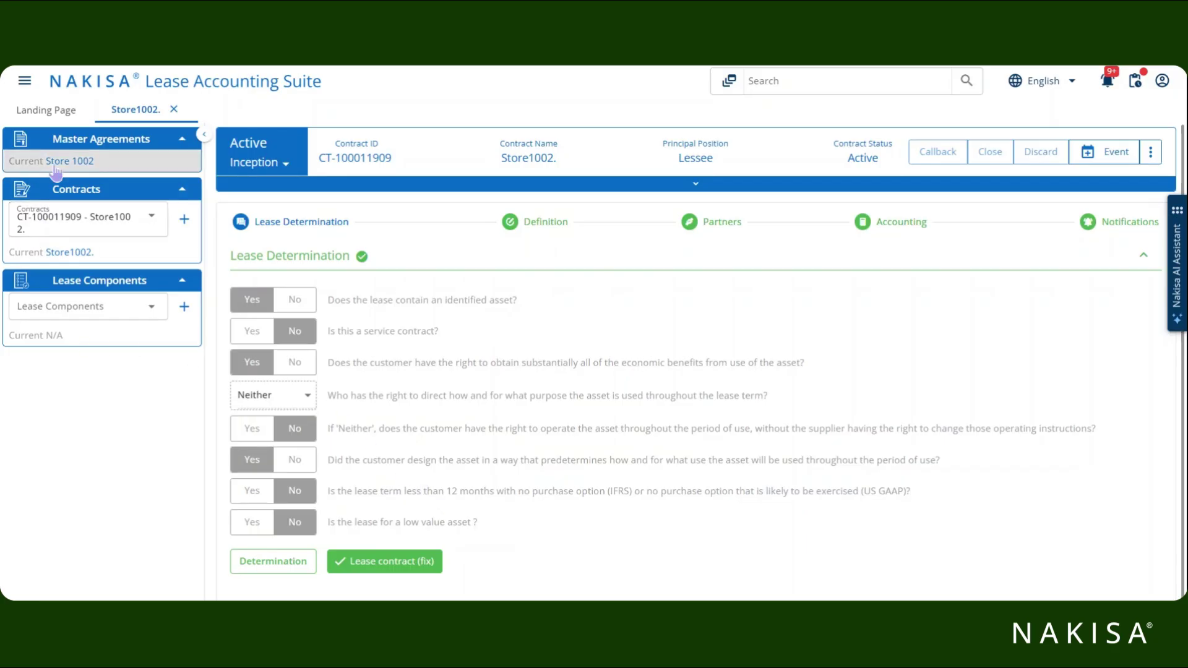
Add the Store 1002 master agreement to favourites.
{"action": "left_click", "coordinate": [55, 167]}
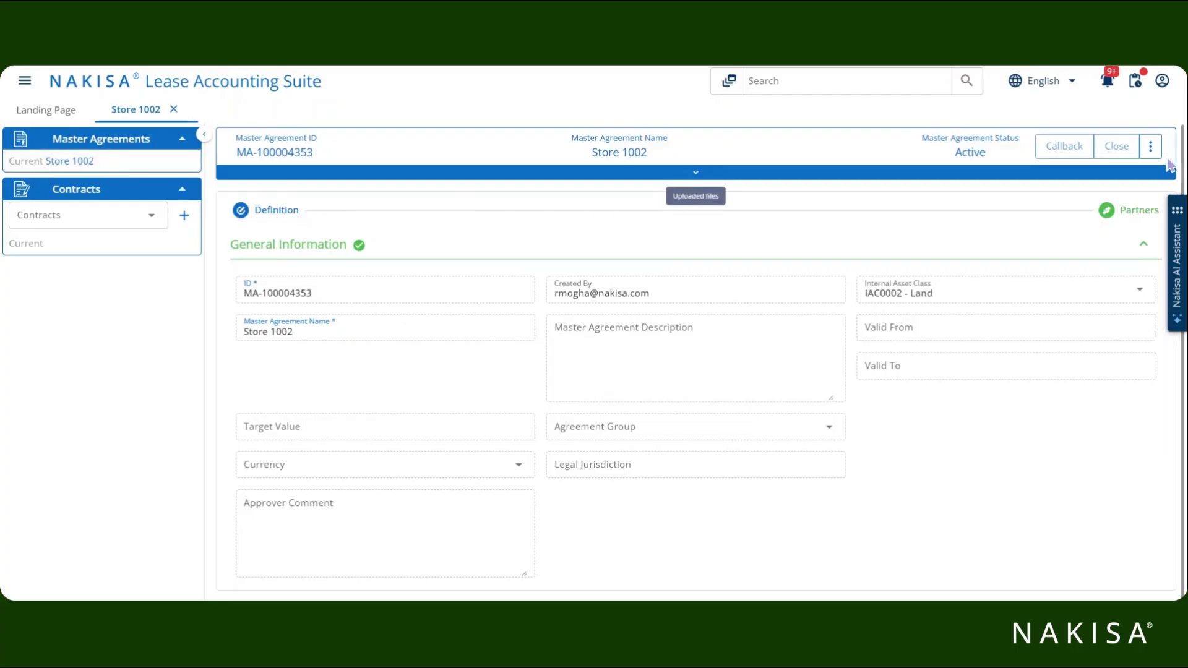
{"action": "left_click", "coordinate": [1151, 147]}
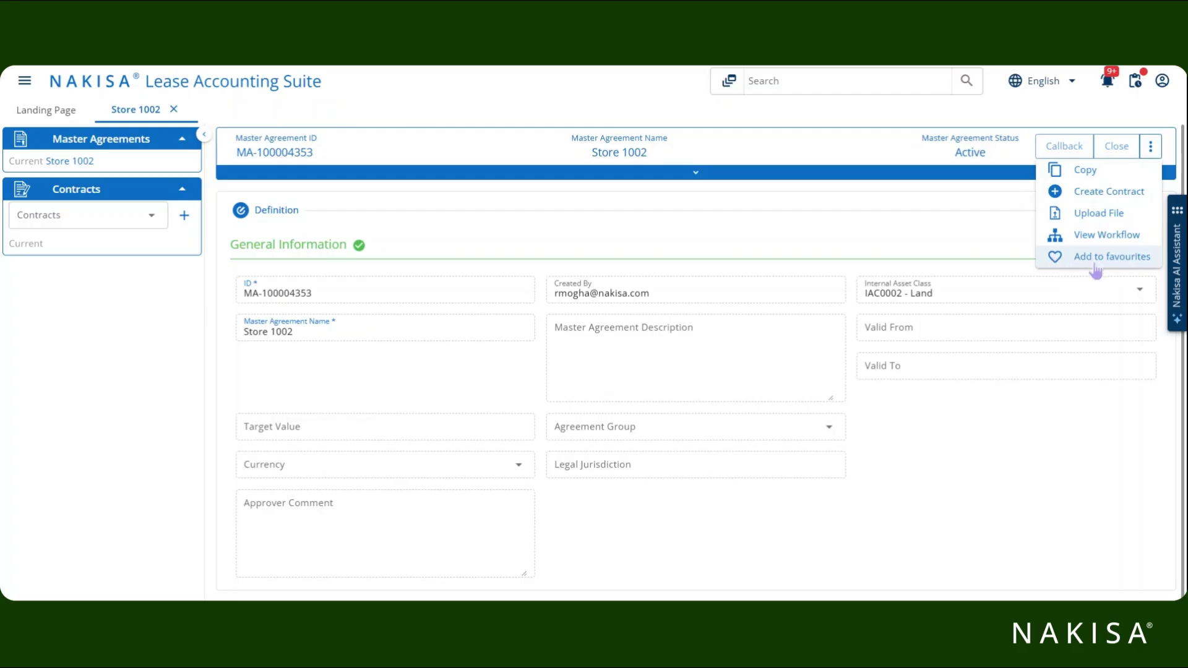
{"action": "left_click", "coordinate": [1093, 265]}
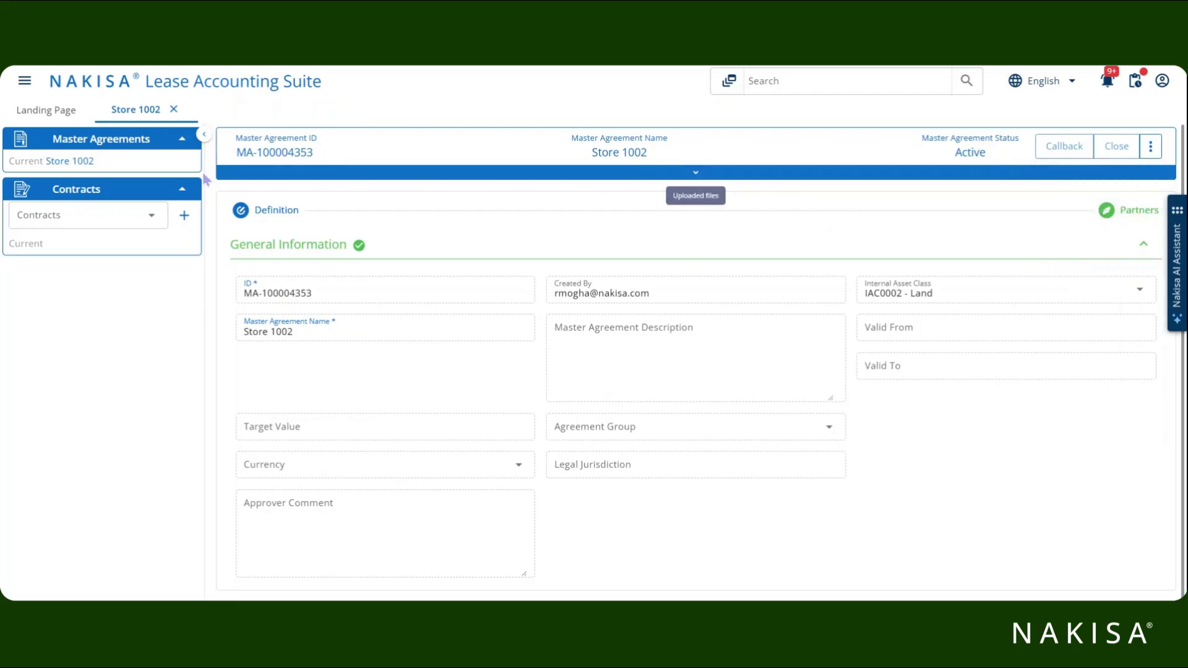
Add contract CT-100011908 Store 1002 to favourites.
{"action": "left_click", "coordinate": [79, 215]}
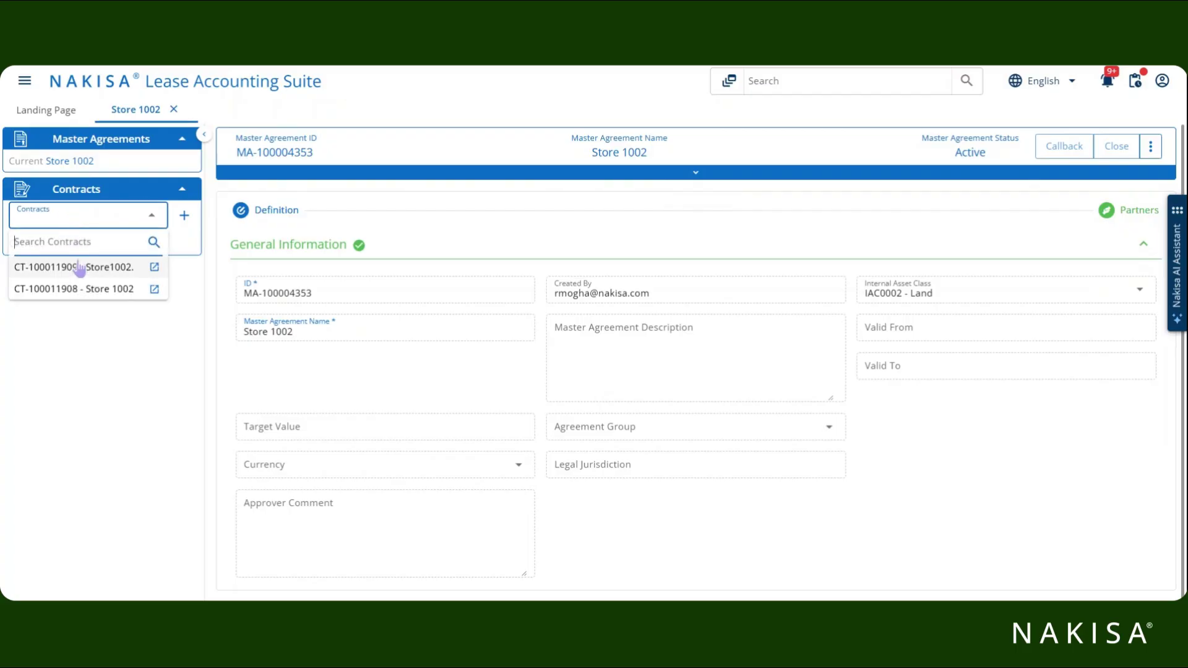
{"action": "left_click", "coordinate": [80, 289]}
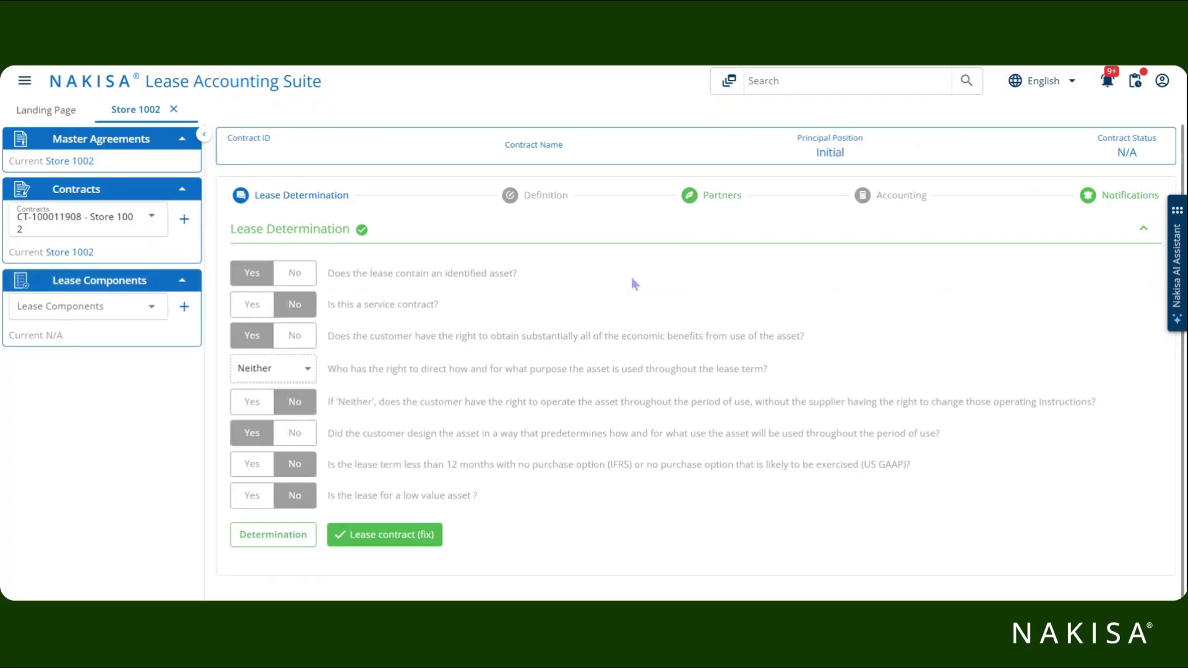
{"action": "left_click", "coordinate": [1151, 155]}
{"action": "left_click", "coordinate": [1101, 266]}
Add lease component LC-100009910 Store 1002 to favourites.
{"action": "left_click", "coordinate": [93, 307]}
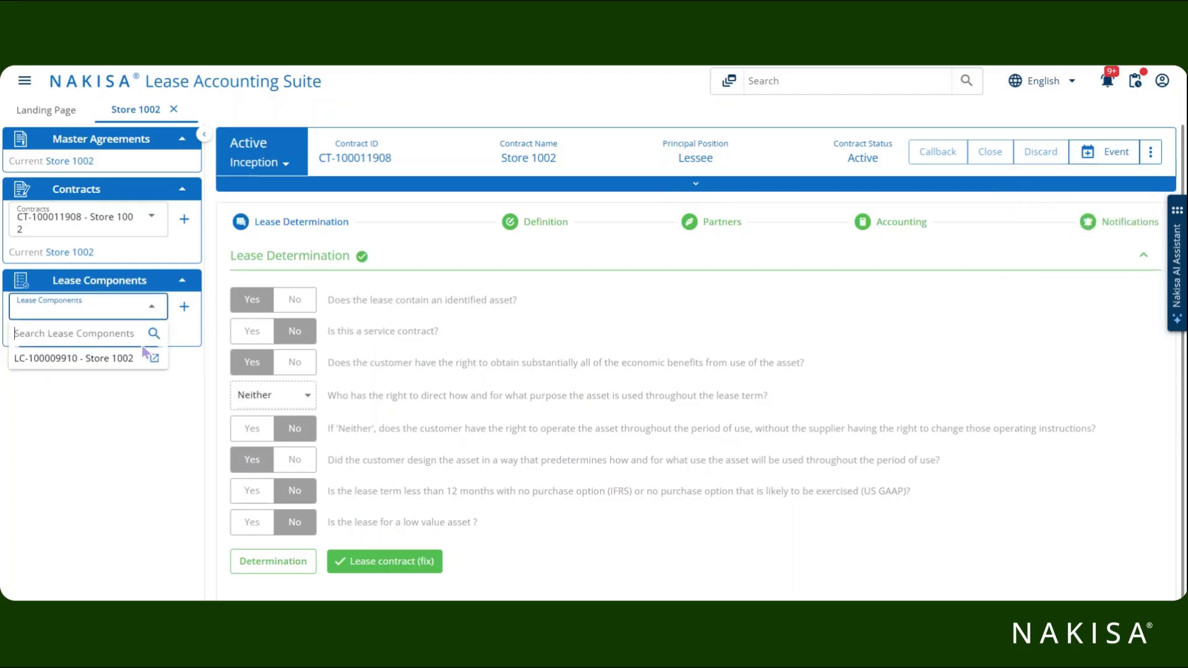
{"action": "left_click", "coordinate": [119, 364]}
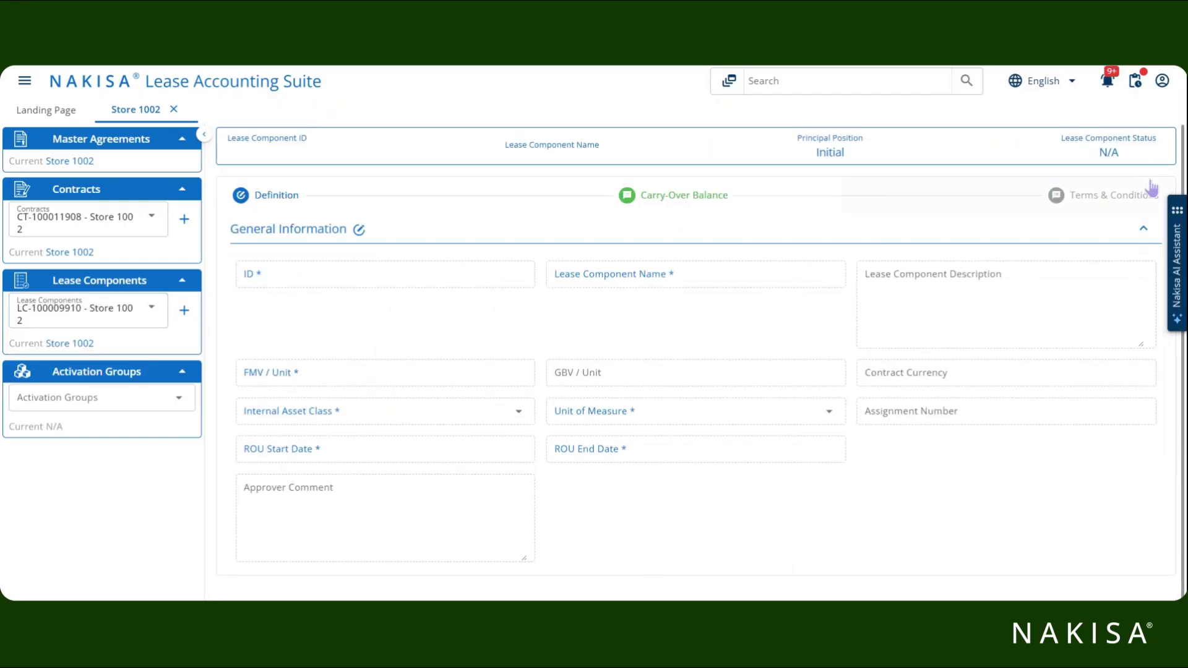
{"action": "left_click", "coordinate": [1151, 153]}
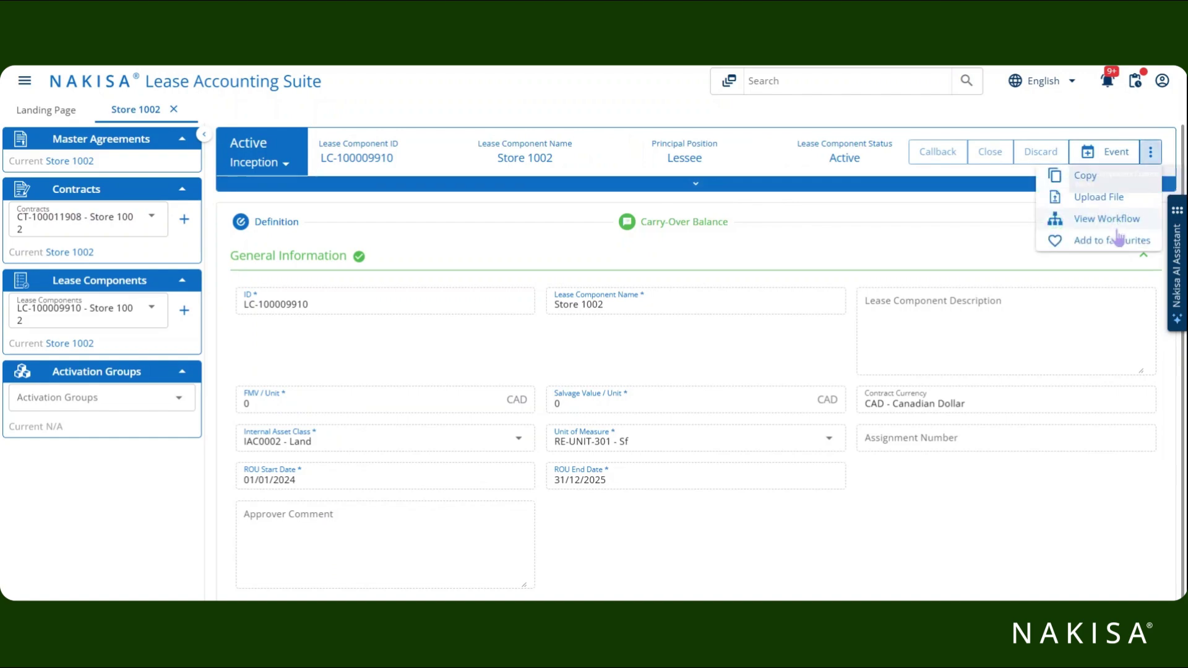
{"action": "left_click", "coordinate": [1111, 243]}
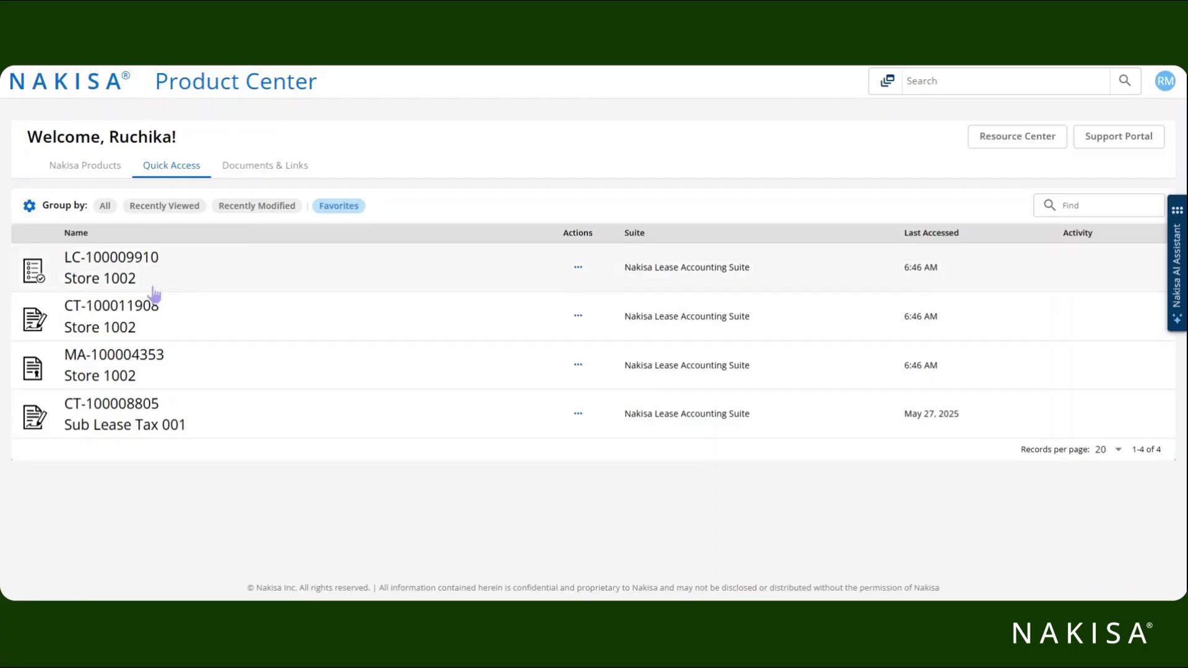
Bring up the lease component's Remove from Favorites option, then dismiss it, keeping the favourite.
{"action": "left_click", "coordinate": [577, 269]}
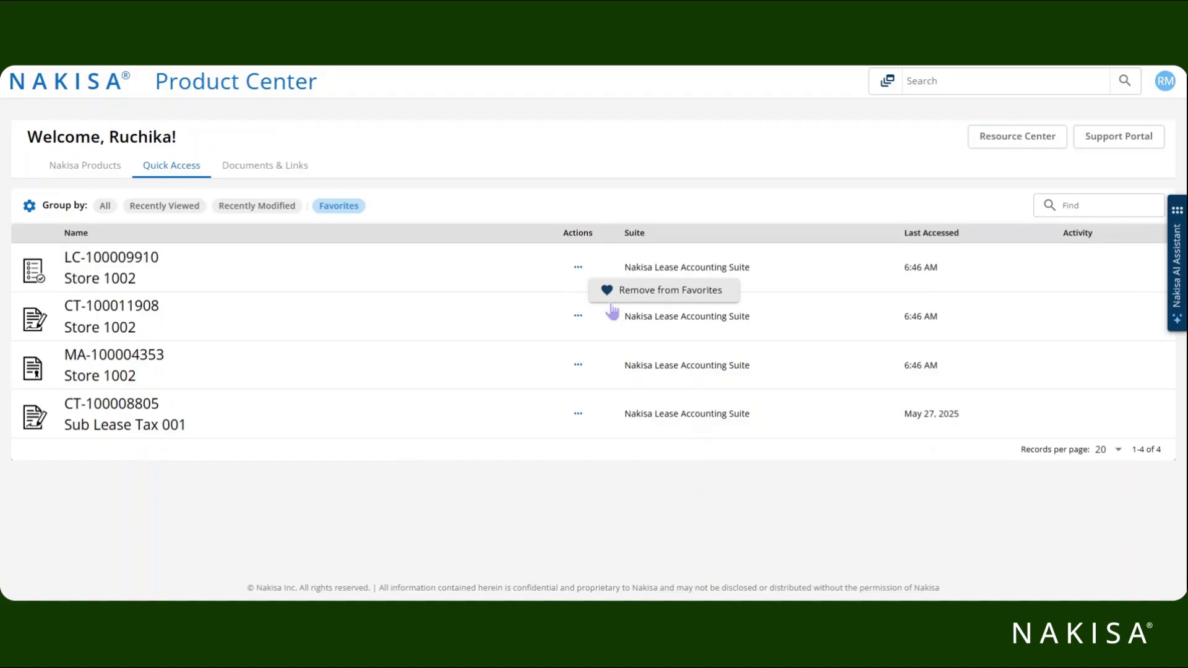
{"action": "left_click", "coordinate": [120, 281]}
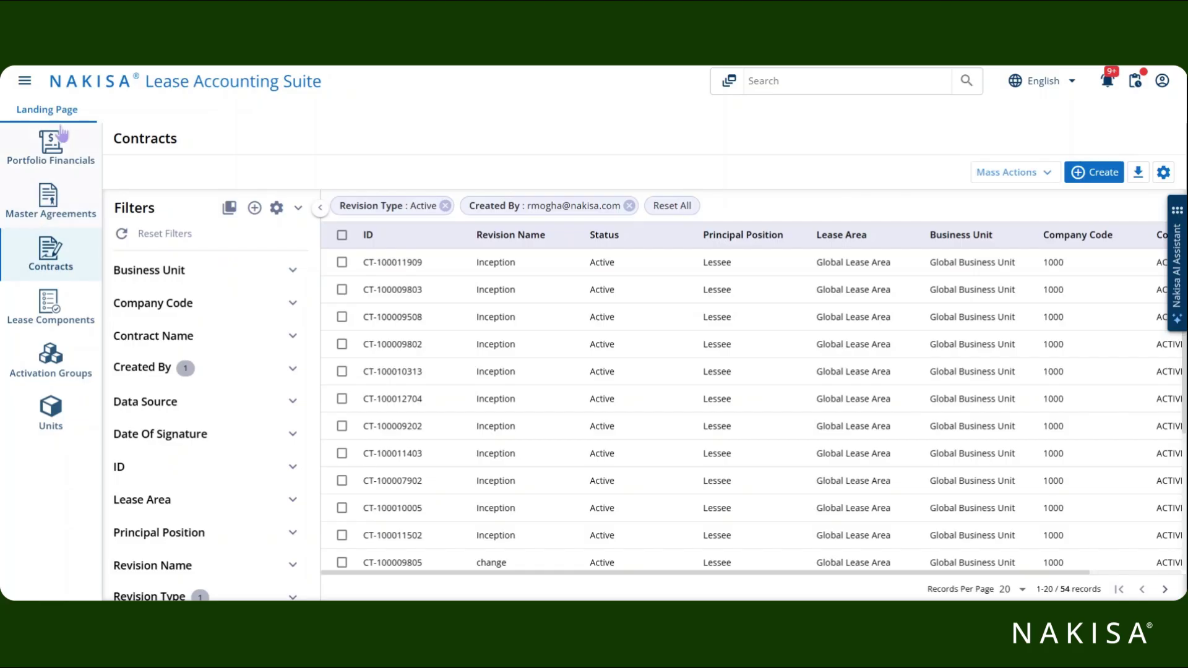
Expand Reporting Module's Consolidated Transactions reports, then turn on Advanced Mode for New Terms and Conditions.
{"action": "left_click", "coordinate": [25, 83]}
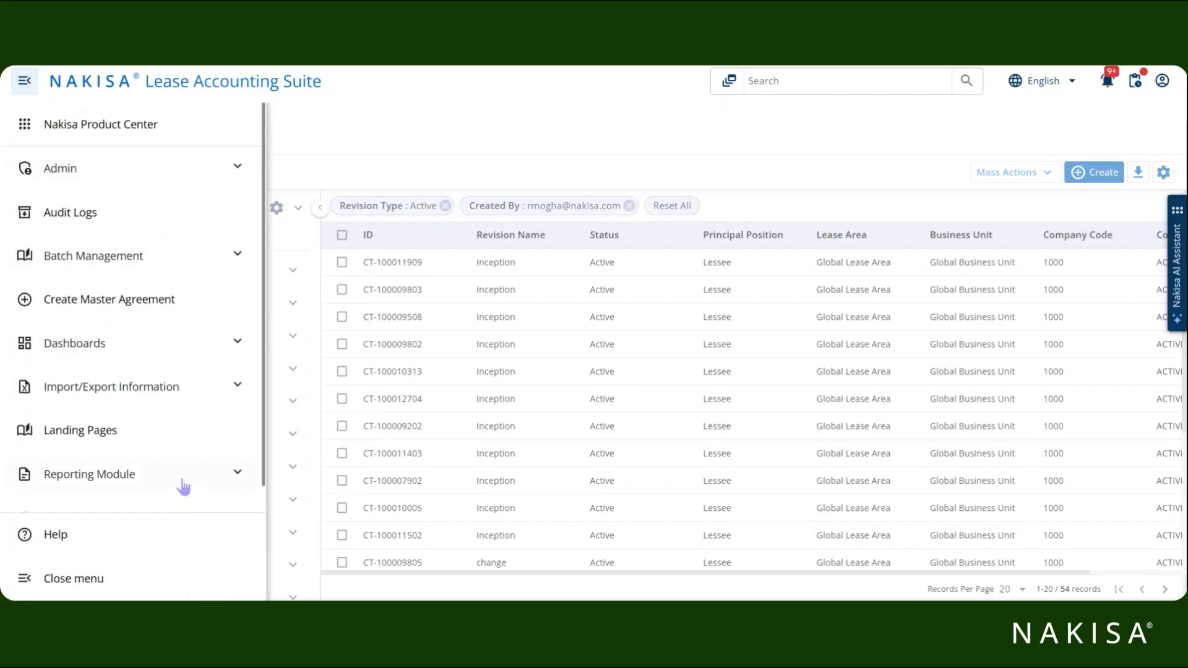
{"action": "scroll", "coordinate": [179, 480], "scroll_direction": "down", "scroll_amount": 1}
{"action": "left_click", "coordinate": [156, 459]}
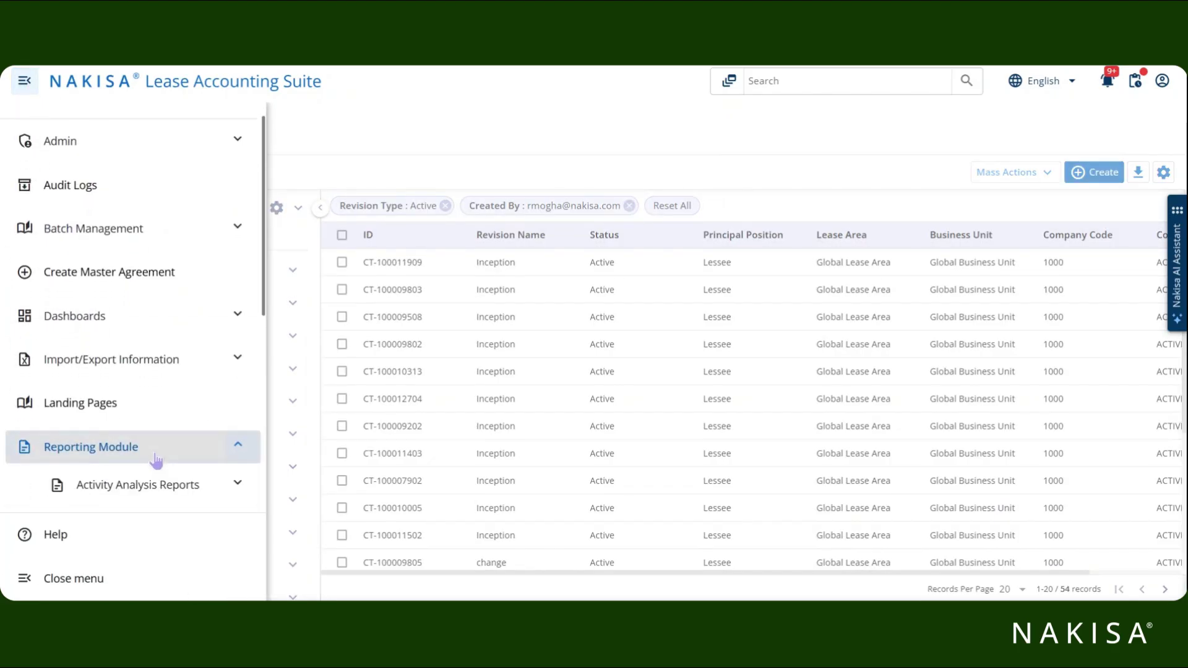
{"action": "scroll", "coordinate": [157, 461], "scroll_direction": "down", "scroll_amount": 4}
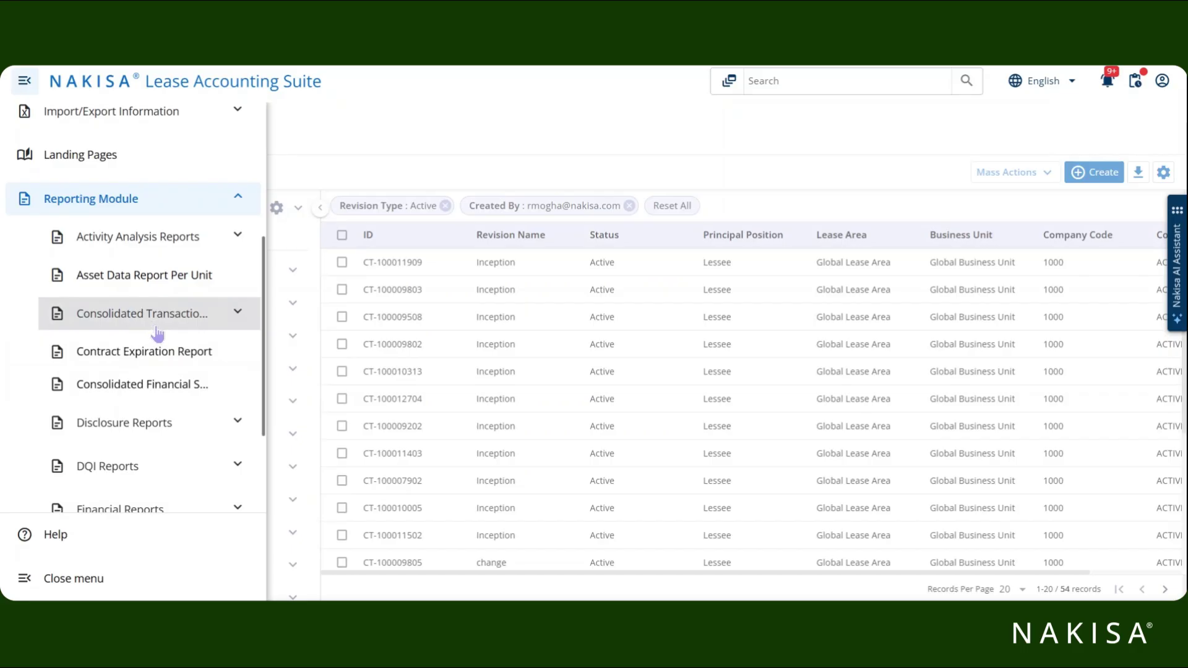
{"action": "scroll", "coordinate": [163, 372], "scroll_direction": "down", "scroll_amount": 2}
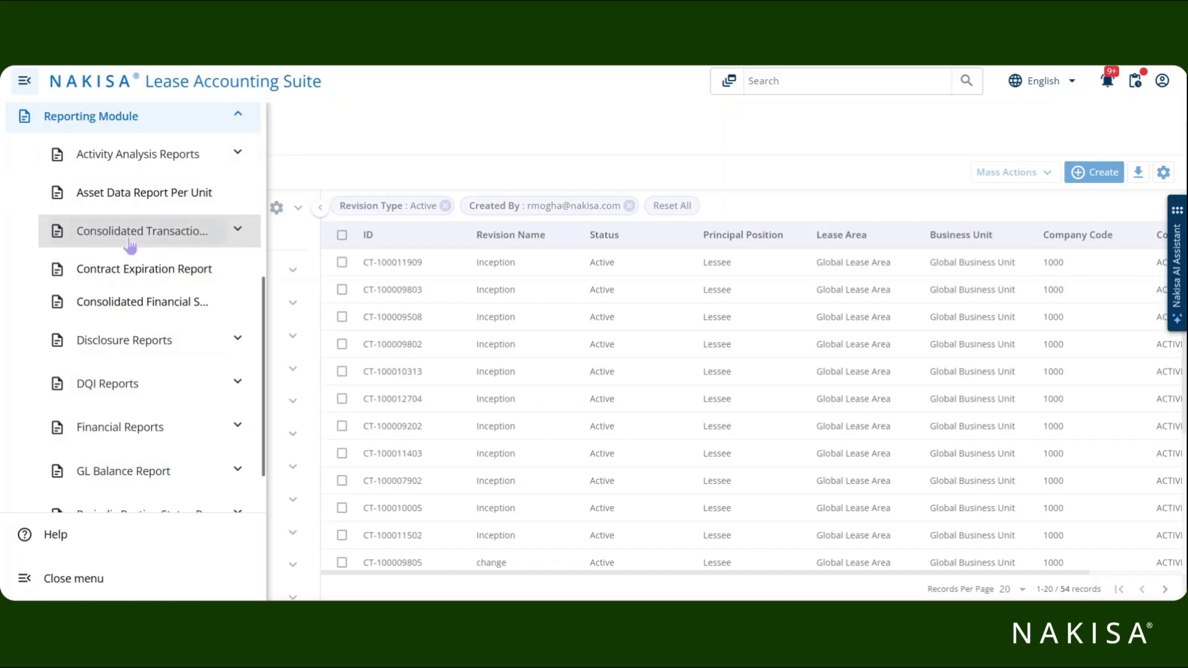
{"action": "left_click", "coordinate": [130, 235]}
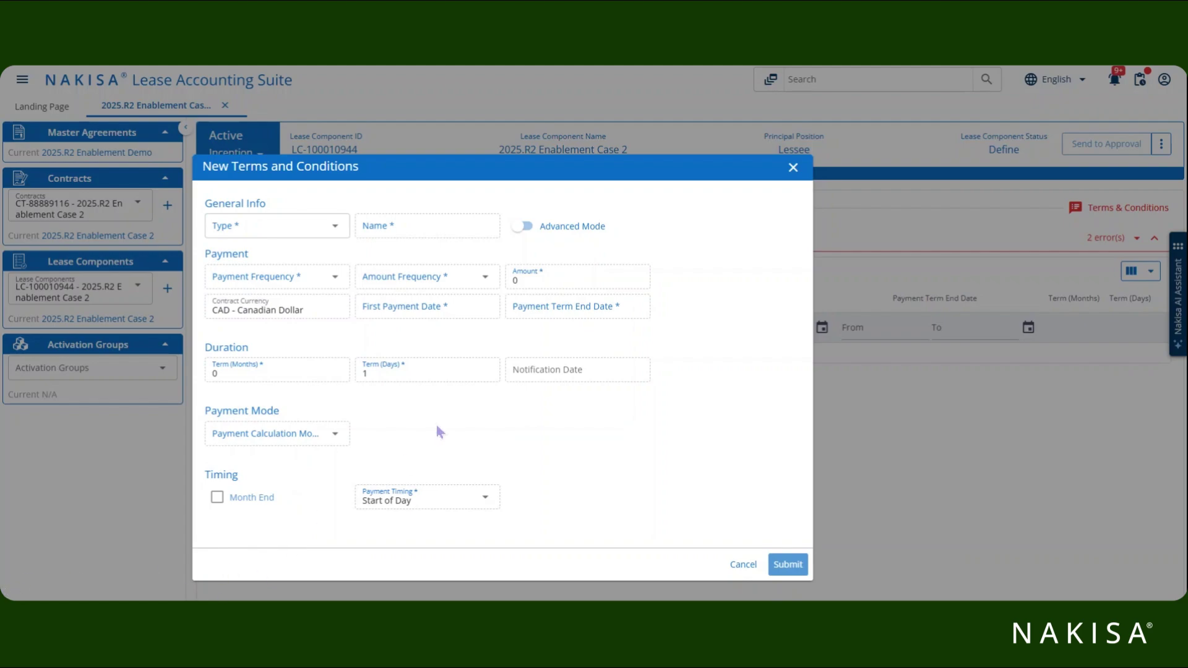
{"action": "left_click", "coordinate": [522, 227]}
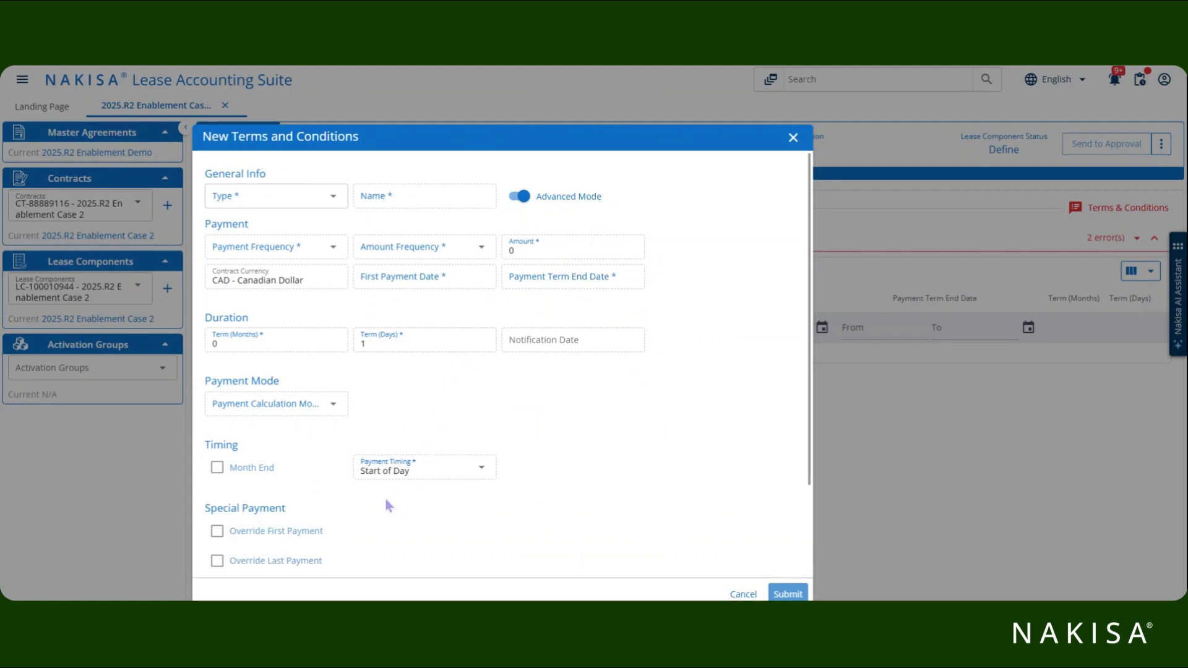
{"action": "scroll", "coordinate": [397, 507], "scroll_direction": "down", "scroll_amount": 2}
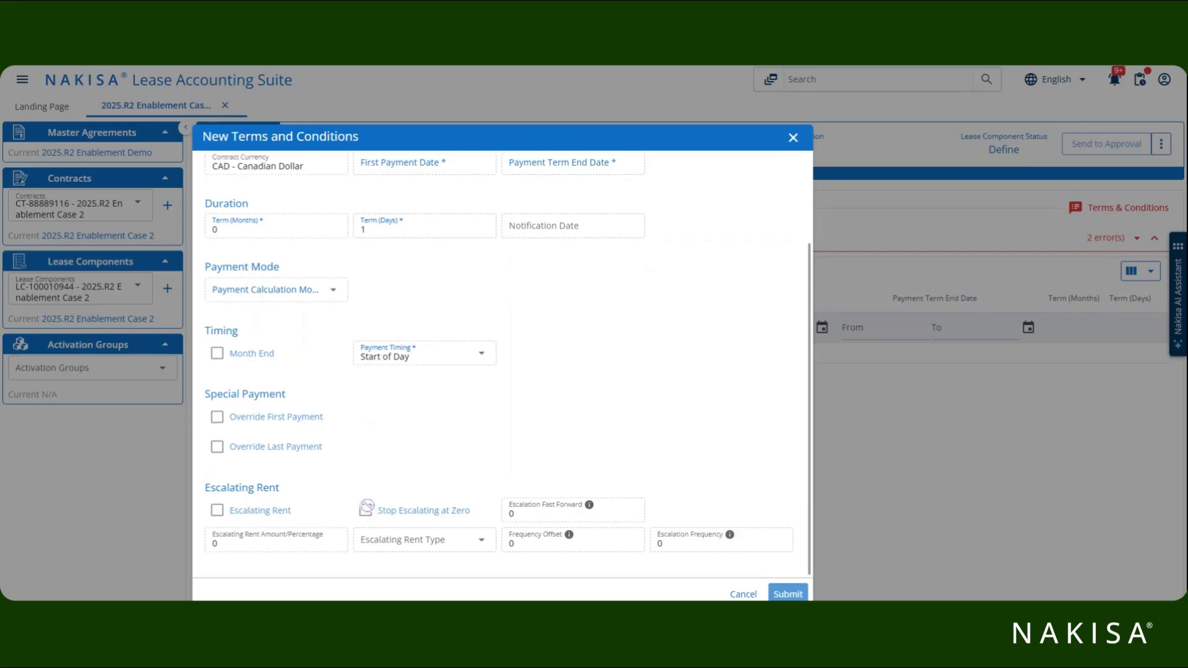
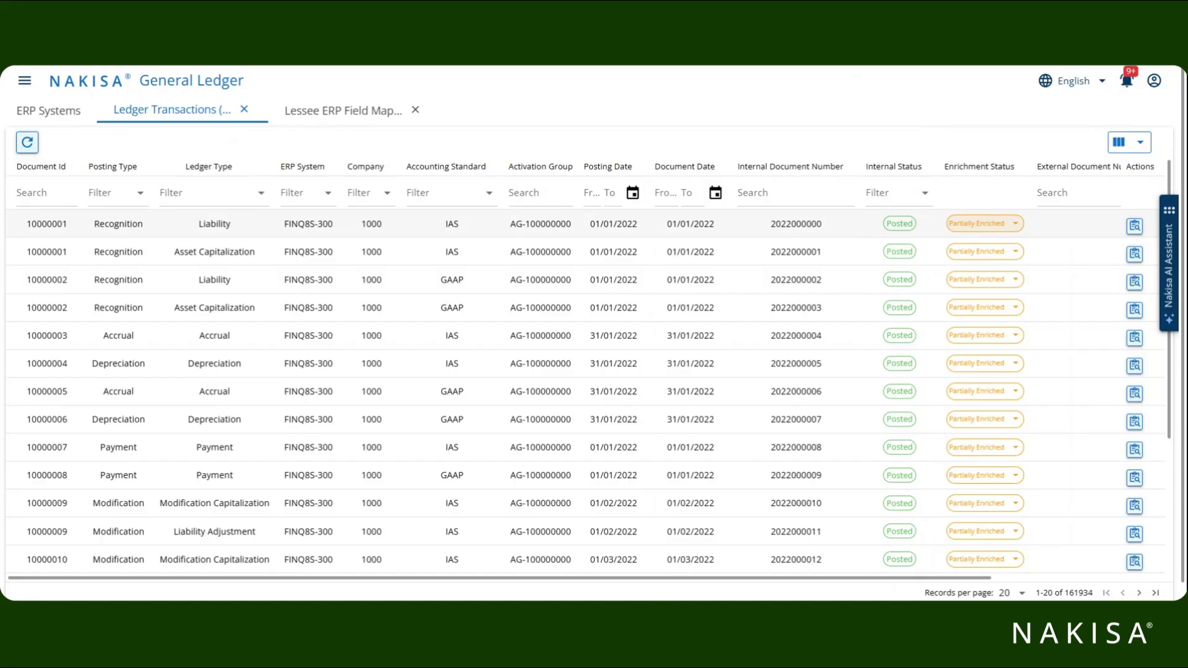
{"action": "left_click", "coordinate": [999, 224]}
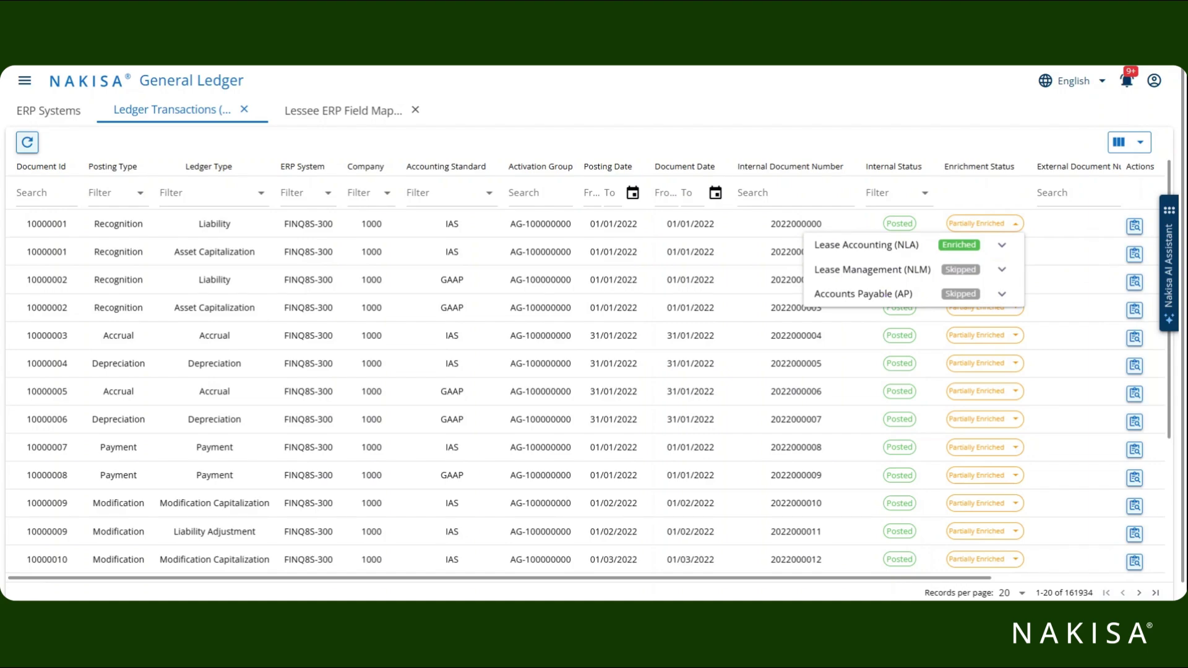
{"action": "left_click", "coordinate": [844, 96]}
{"action": "left_click", "coordinate": [630, 228]}
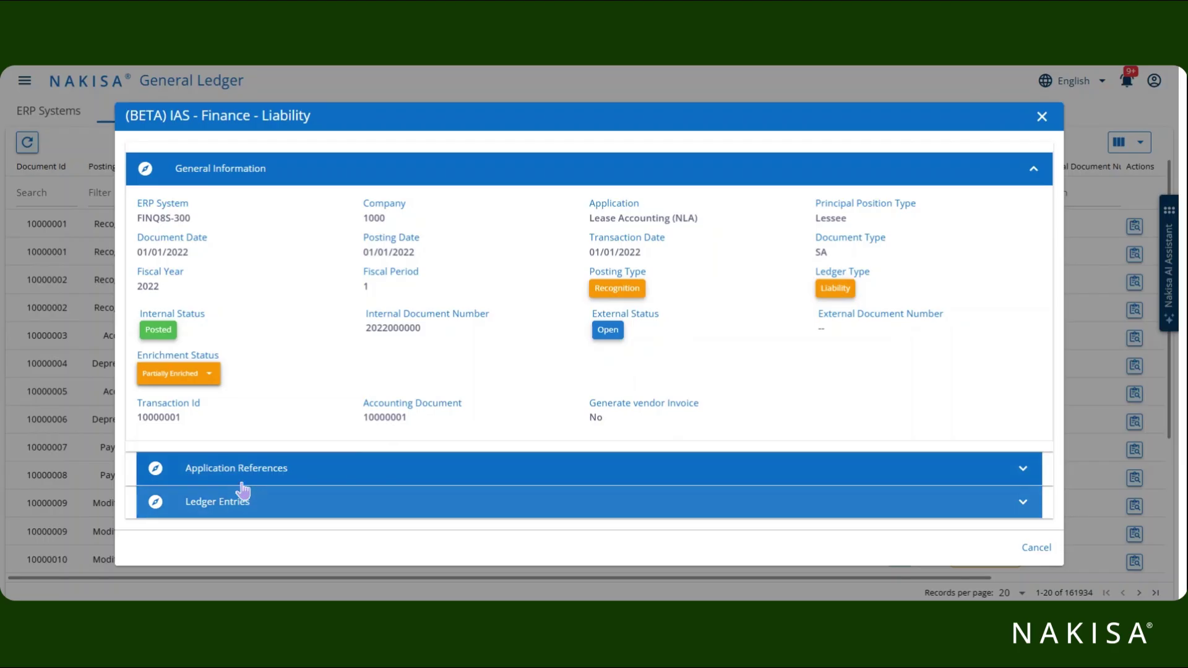
{"action": "left_click", "coordinate": [188, 375]}
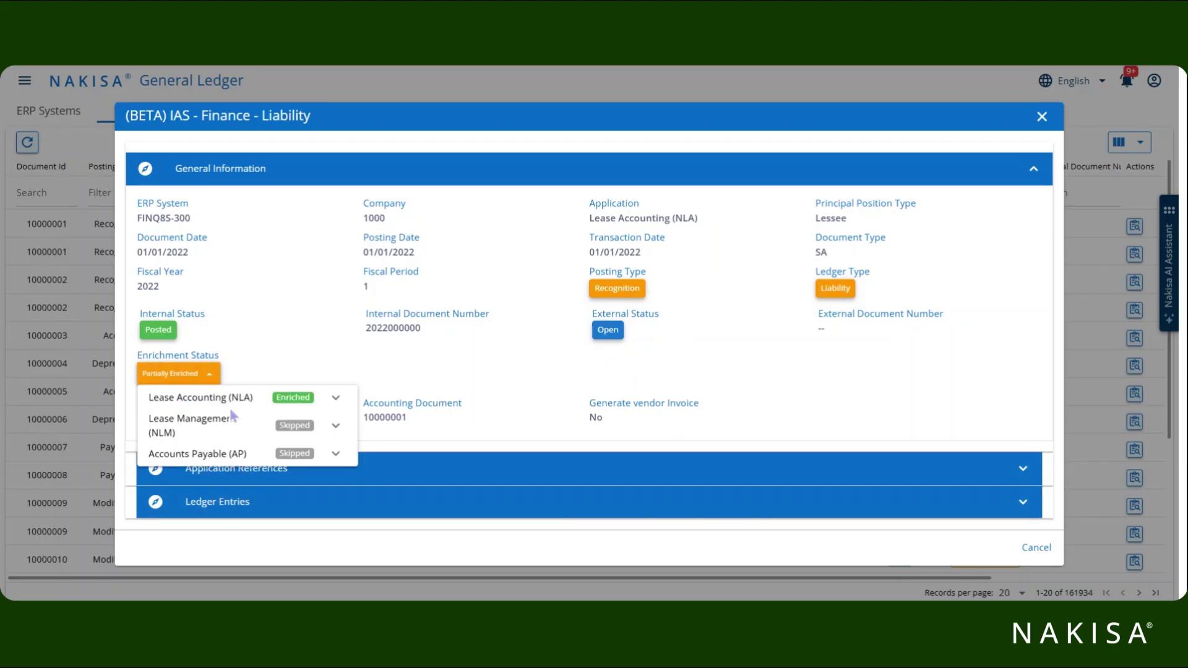
{"action": "left_click", "coordinate": [473, 387]}
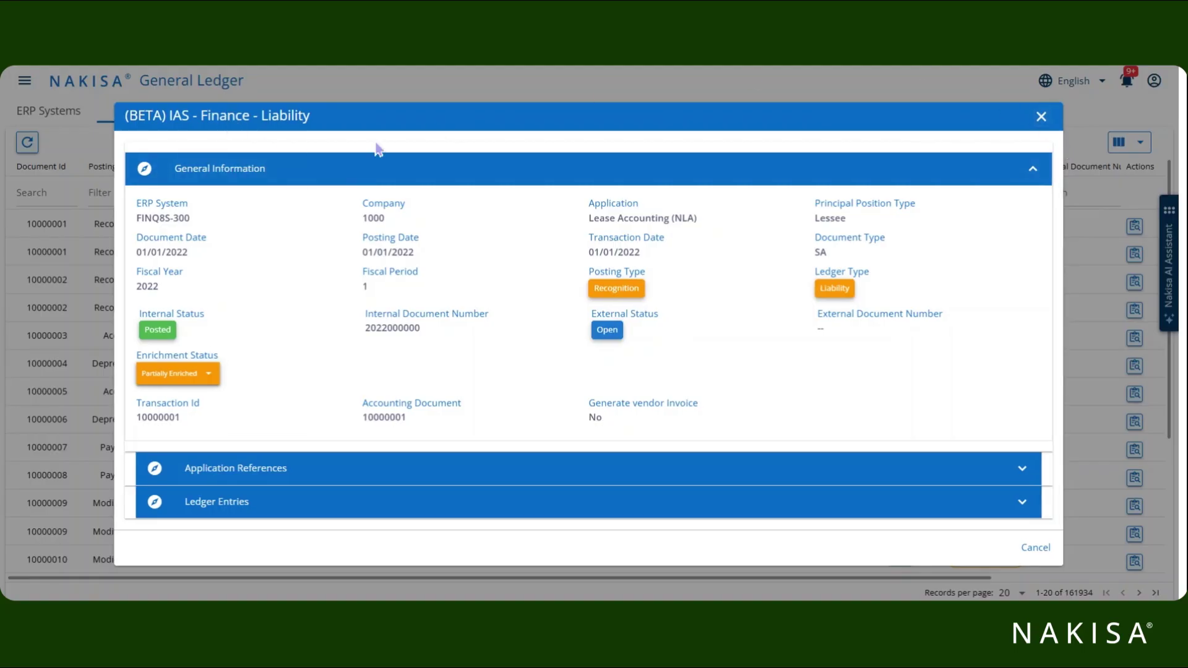
{"action": "left_click", "coordinate": [1042, 117]}
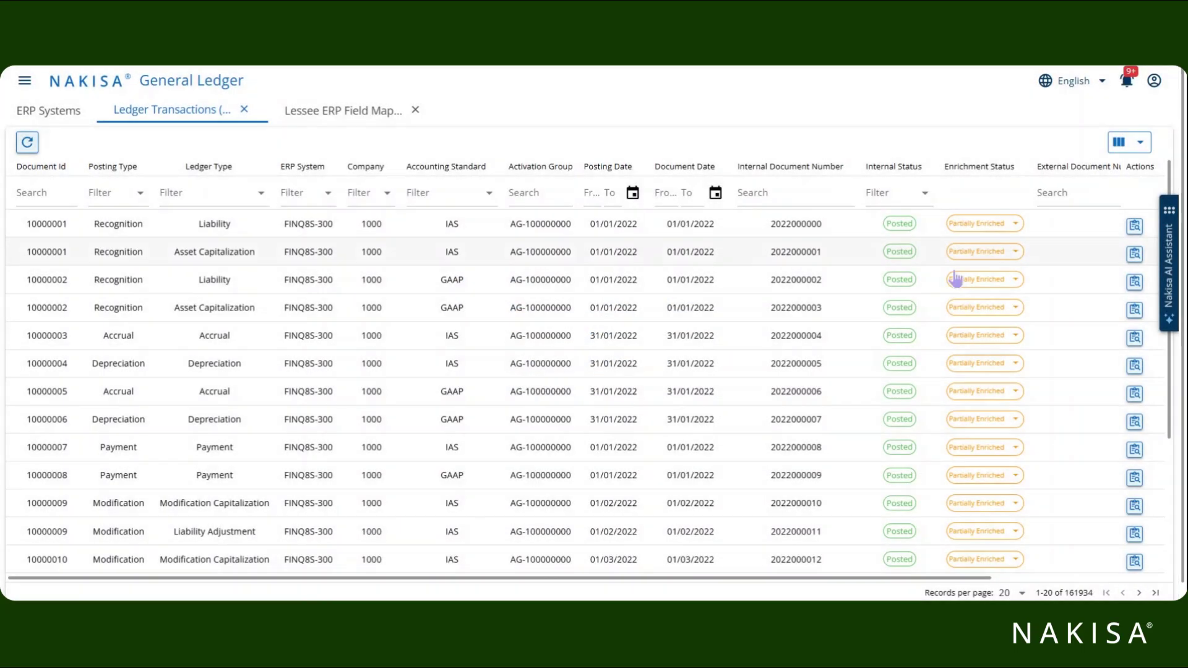
Open the Lessee ERP Field Mappings for FINQ8S-300 and browse the Clearing and Accrual mappings.
{"action": "left_click", "coordinate": [328, 112]}
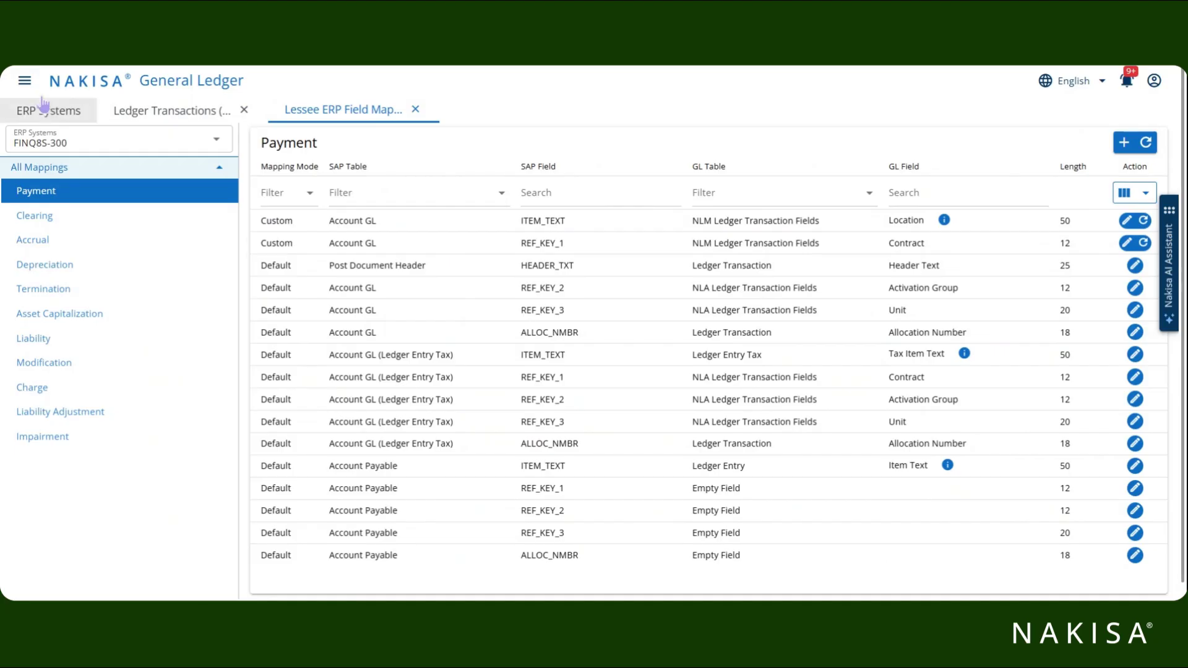
{"action": "left_click", "coordinate": [25, 81]}
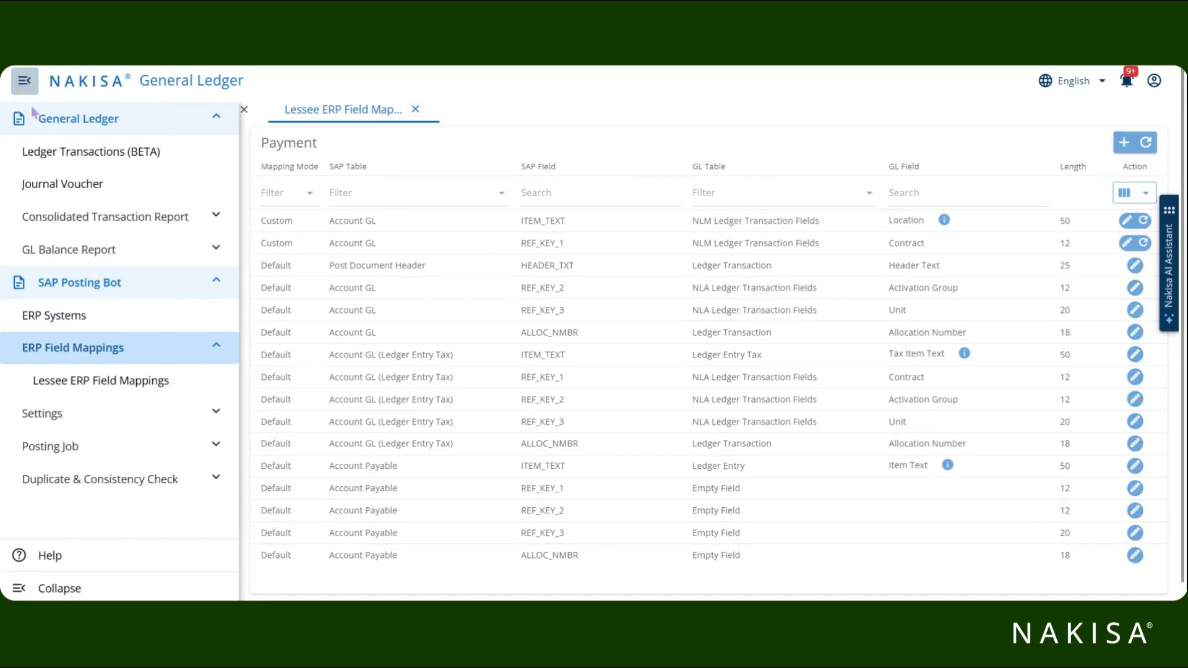
{"action": "left_click", "coordinate": [100, 387]}
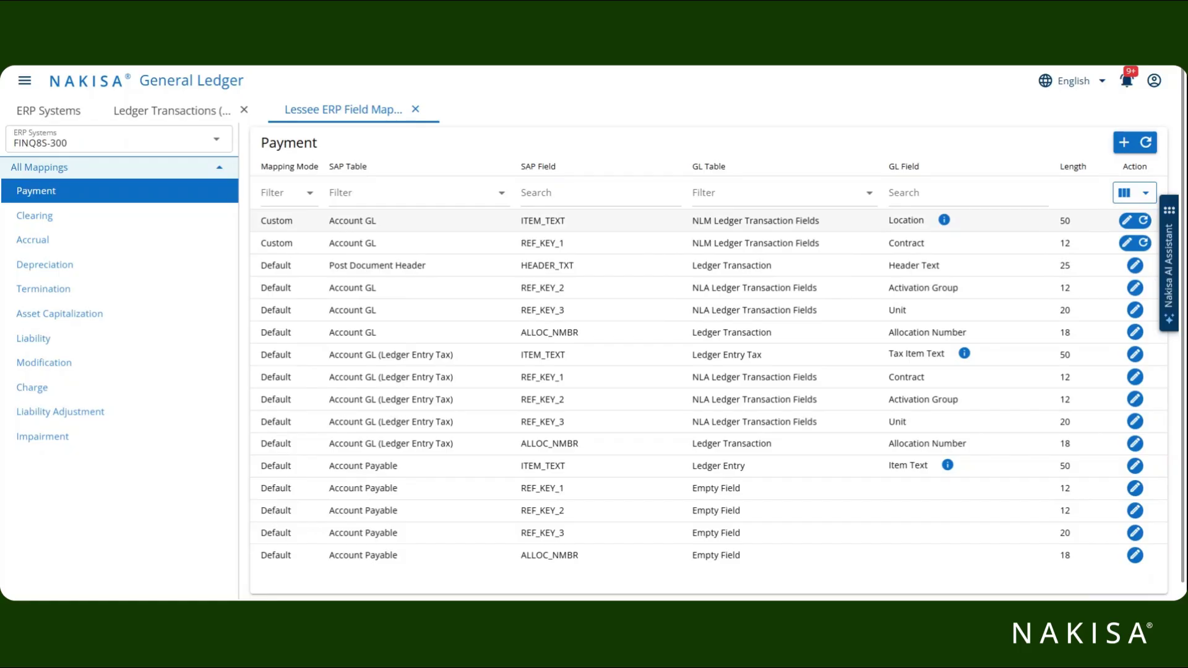
{"action": "left_click", "coordinate": [114, 220]}
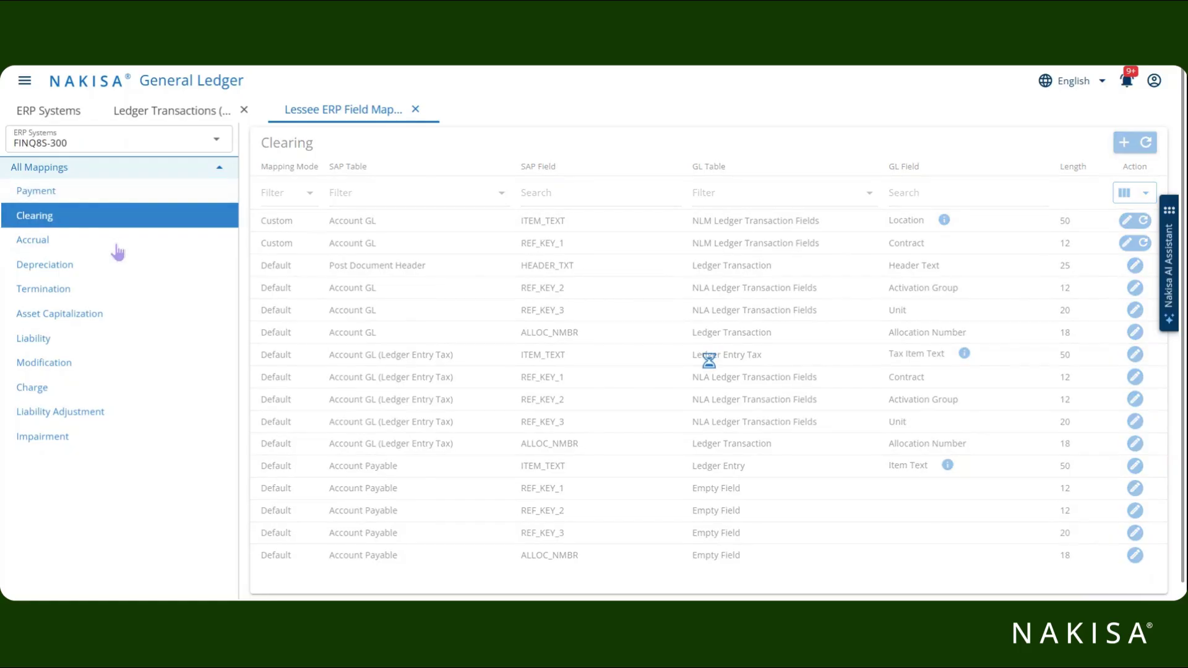
{"action": "left_click", "coordinate": [116, 242]}
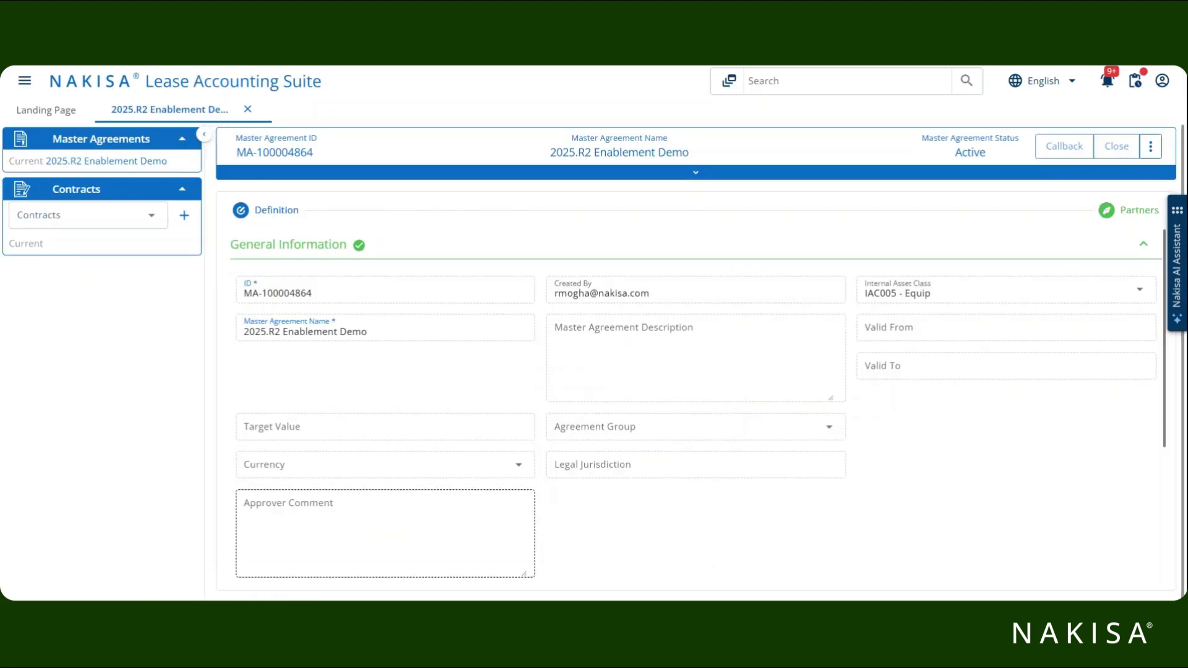
Go to the ERP Field Mapping page under Admin in the main navigation.
{"action": "left_click", "coordinate": [25, 82]}
{"action": "left_click", "coordinate": [89, 175]}
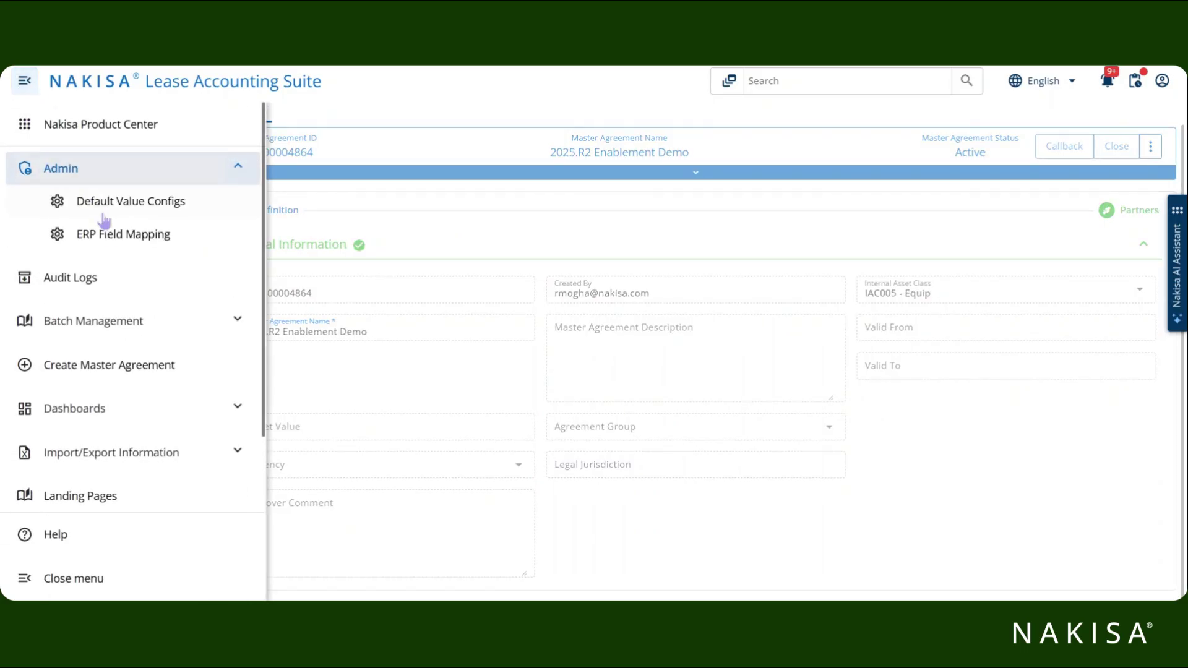
{"action": "left_click", "coordinate": [110, 235]}
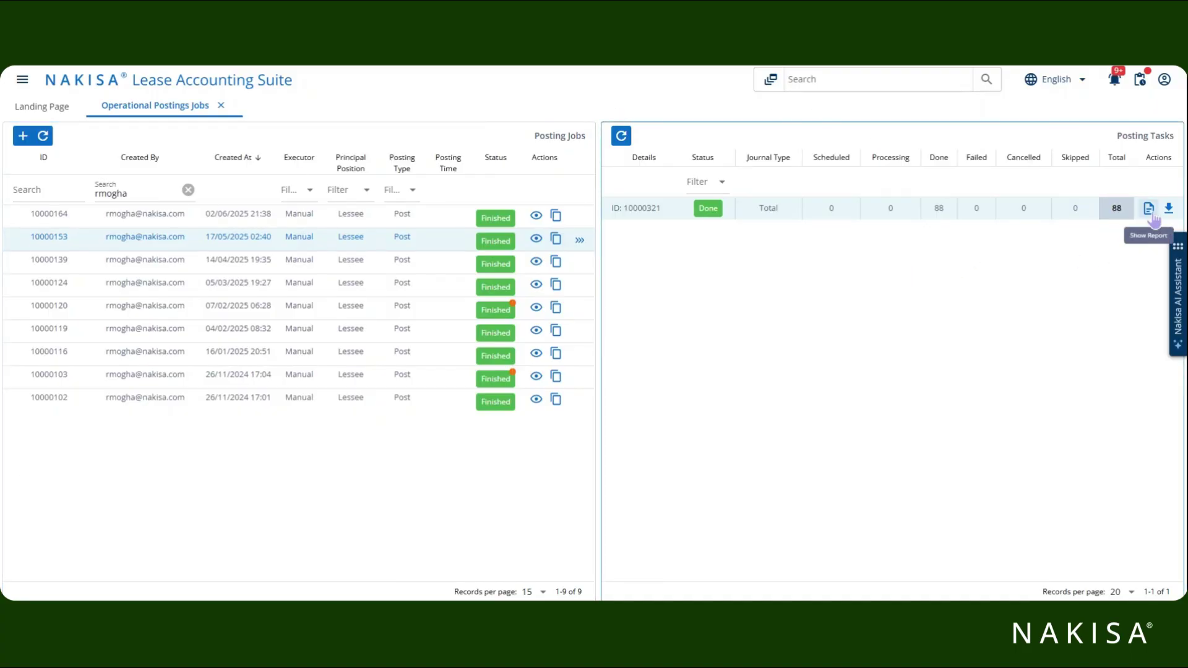
{"action": "left_click", "coordinate": [1149, 209]}
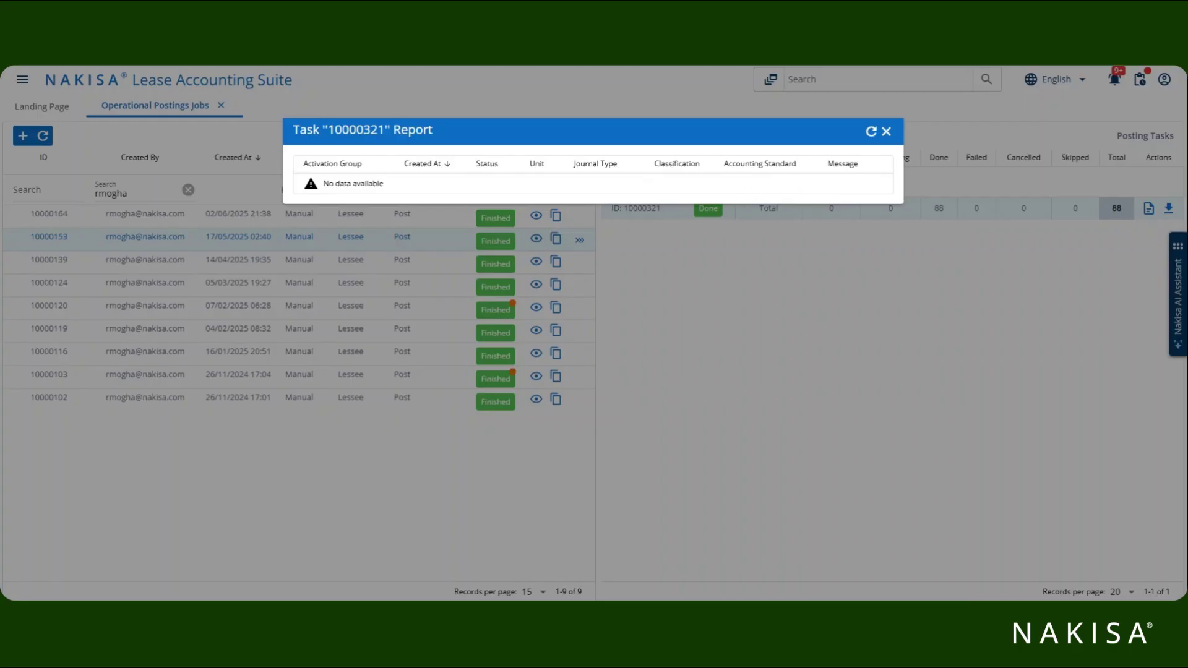
{"action": "left_click", "coordinate": [886, 131]}
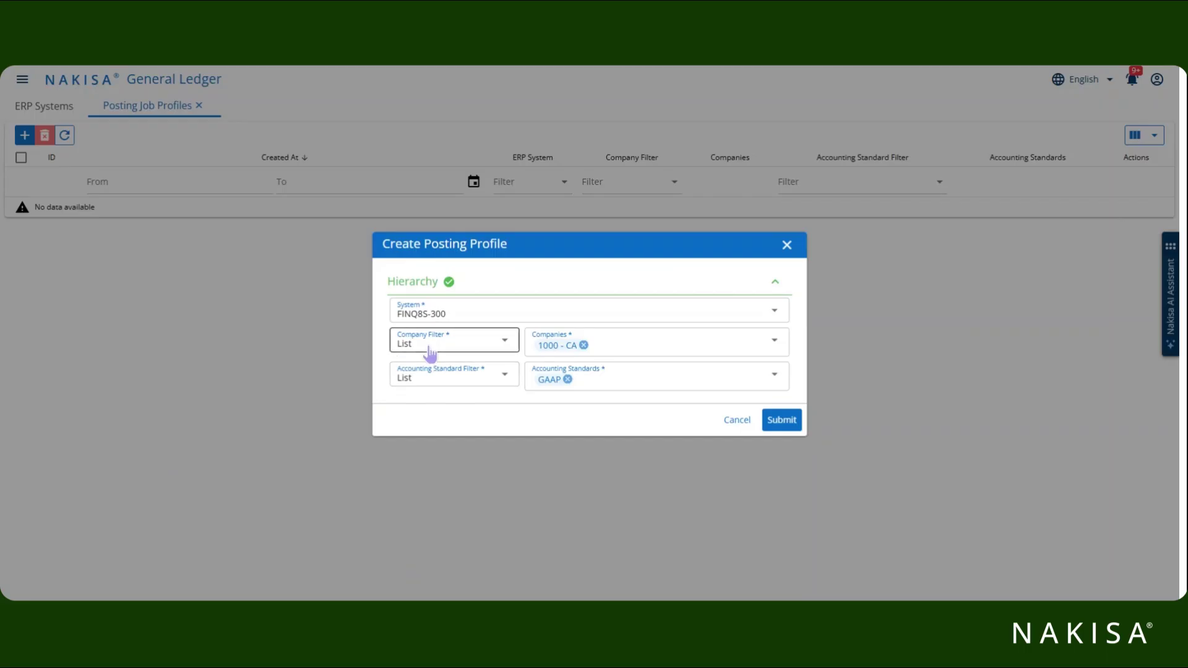
Add company 1009 - CA to the posting profile's Companies.
{"action": "left_click", "coordinate": [617, 348]}
{"action": "left_click", "coordinate": [570, 397]}
{"action": "left_click", "coordinate": [500, 245]}
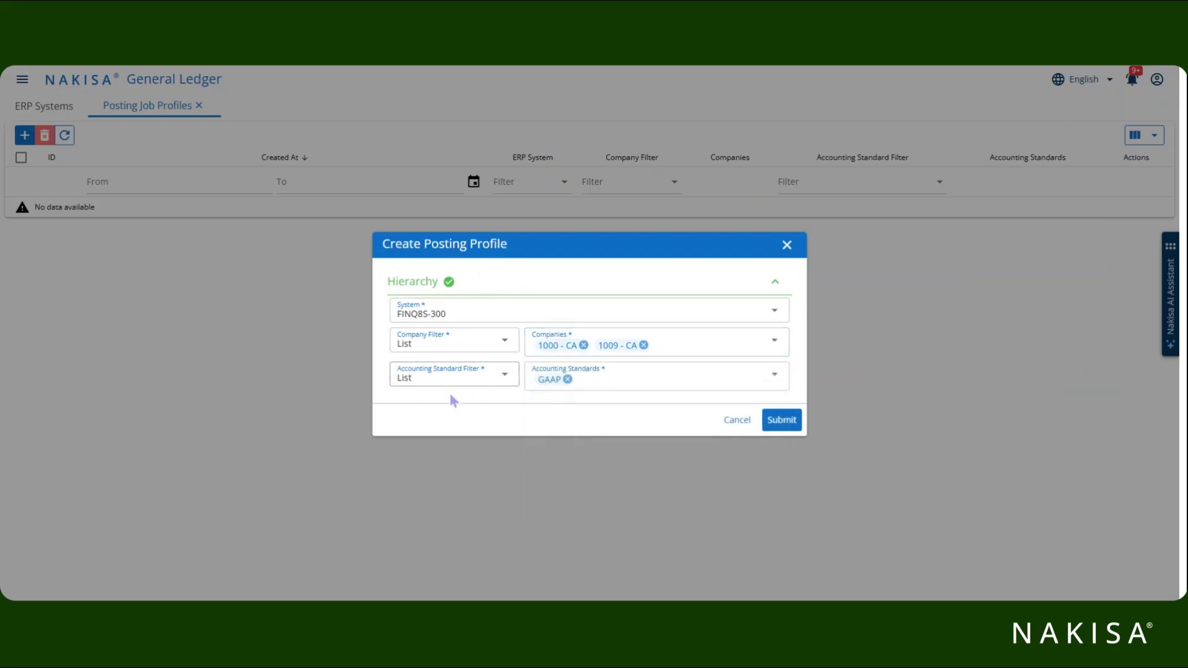
Set the Accounting Standard Filter to List with GAAP ticked, and submit the profile.
{"action": "left_click", "coordinate": [425, 378]}
{"action": "left_click", "coordinate": [426, 398]}
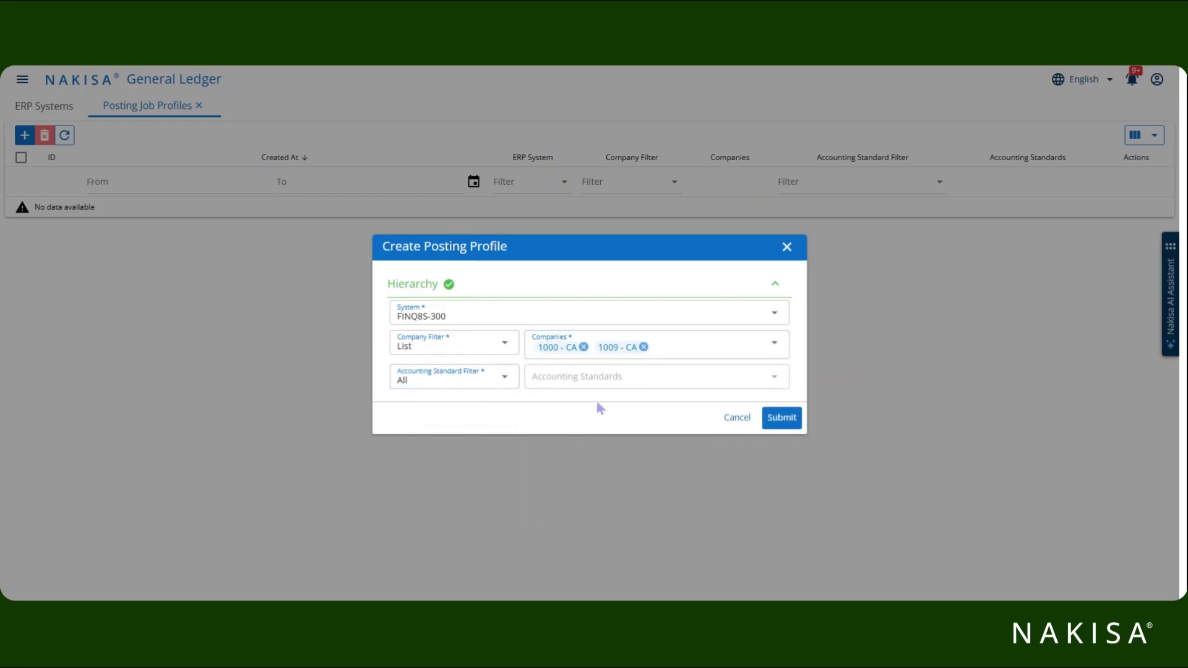
{"action": "left_click", "coordinate": [498, 385]}
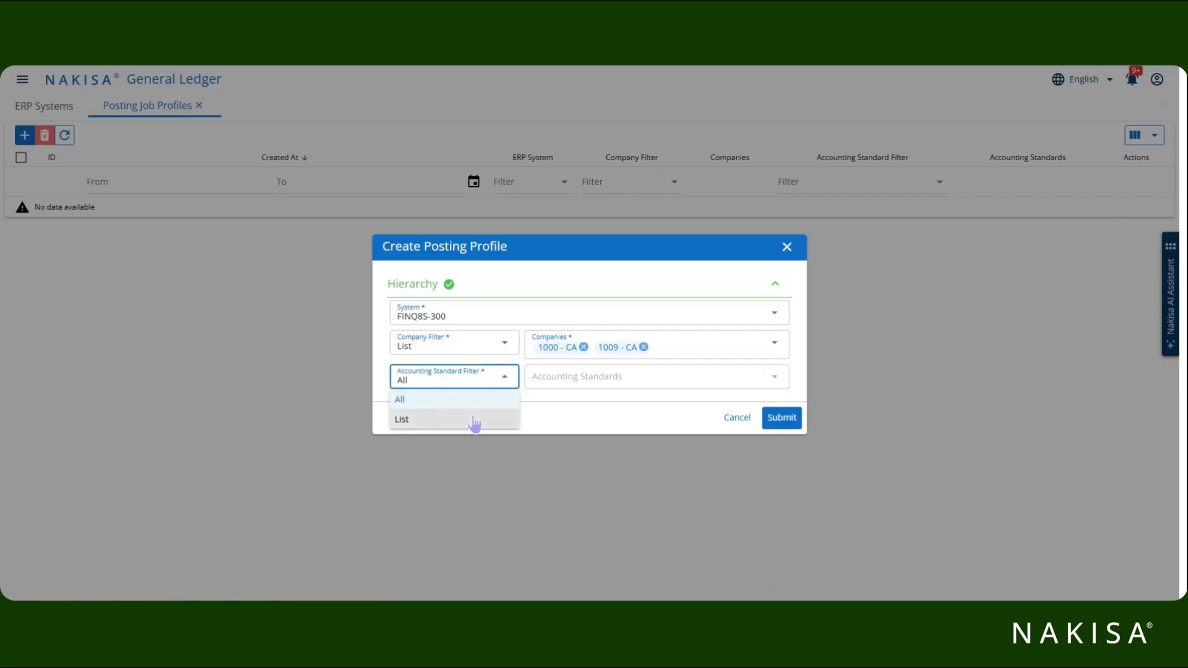
{"action": "left_click", "coordinate": [472, 421]}
{"action": "left_click", "coordinate": [557, 382]}
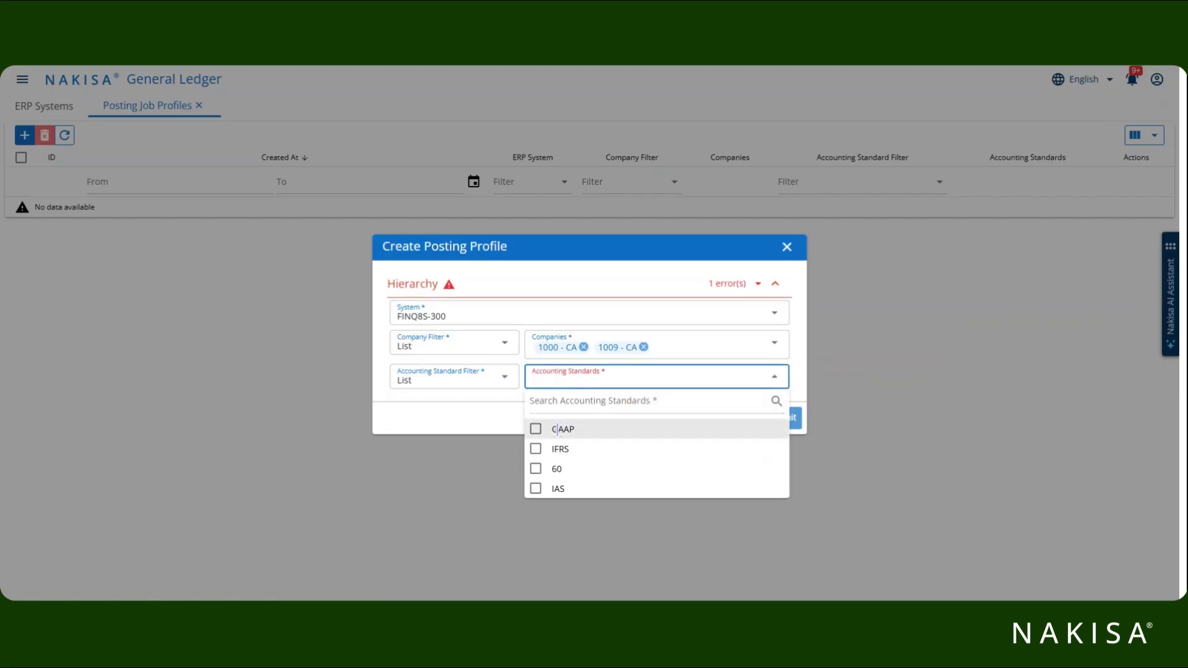
{"action": "left_click", "coordinate": [557, 429]}
{"action": "left_click", "coordinate": [503, 433]}
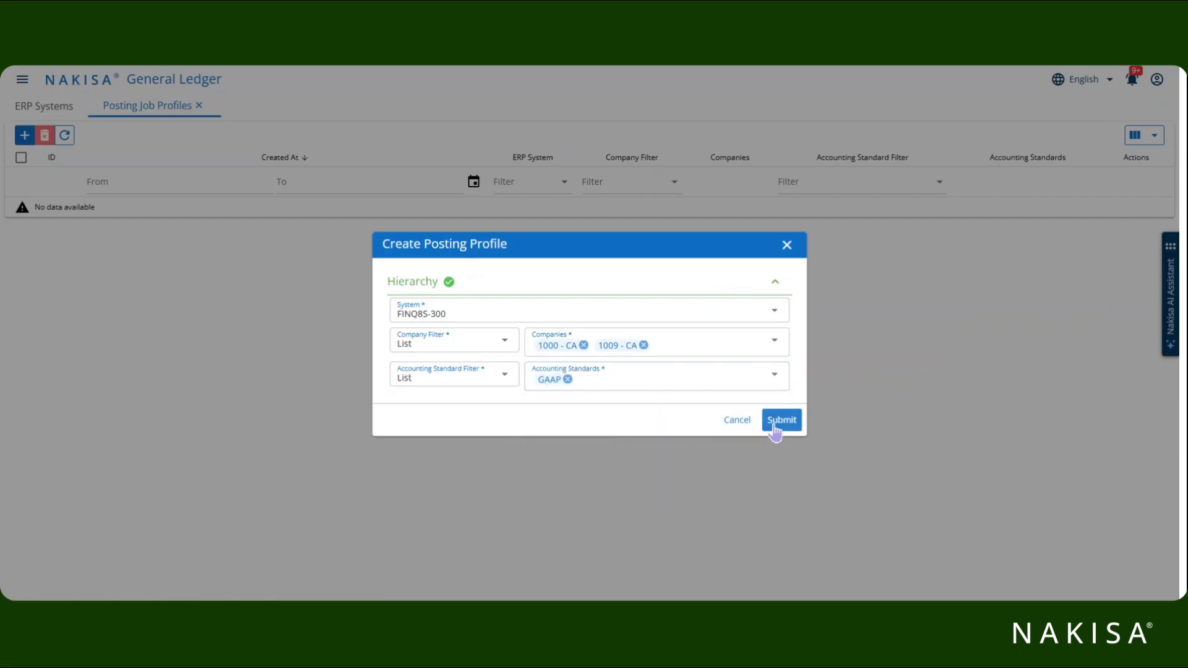
{"action": "left_click", "coordinate": [777, 424]}
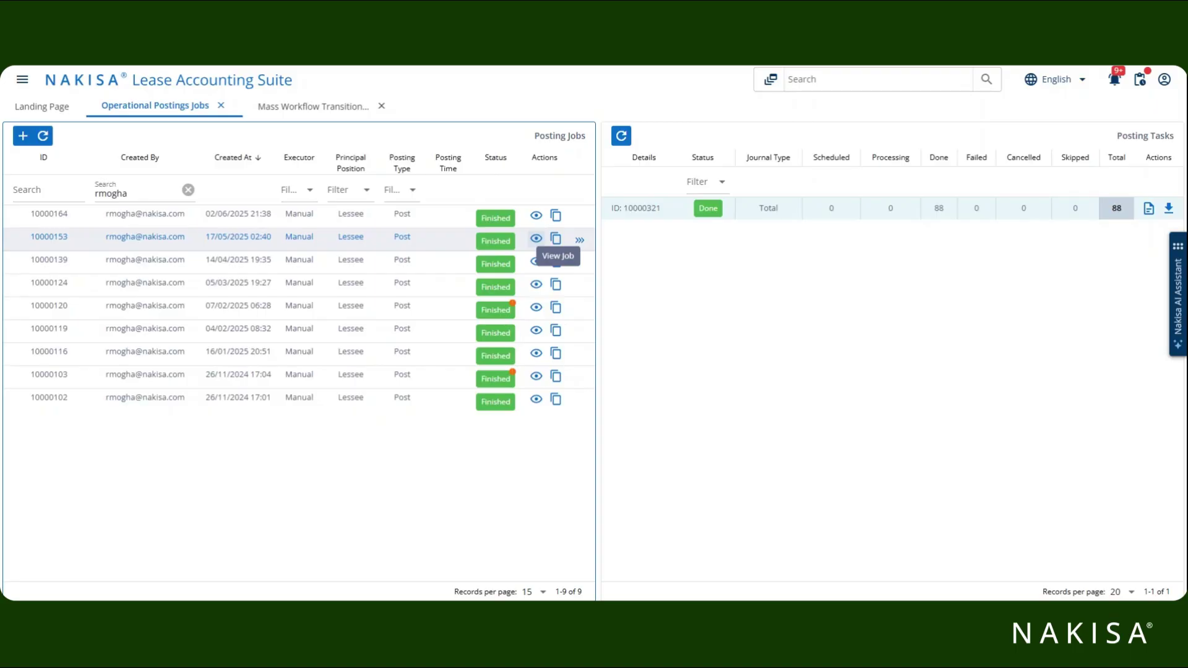
View the details of posting job 10000153 from its row's eye icon.
{"action": "left_click", "coordinate": [536, 239]}
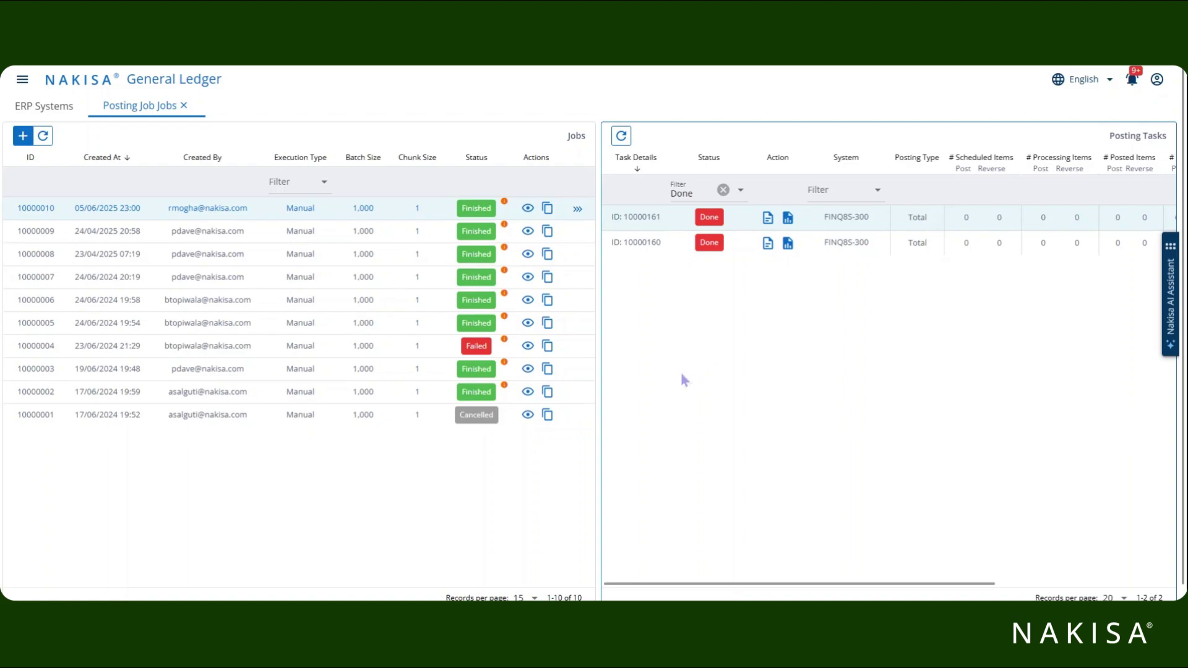
{"action": "left_click", "coordinate": [768, 221]}
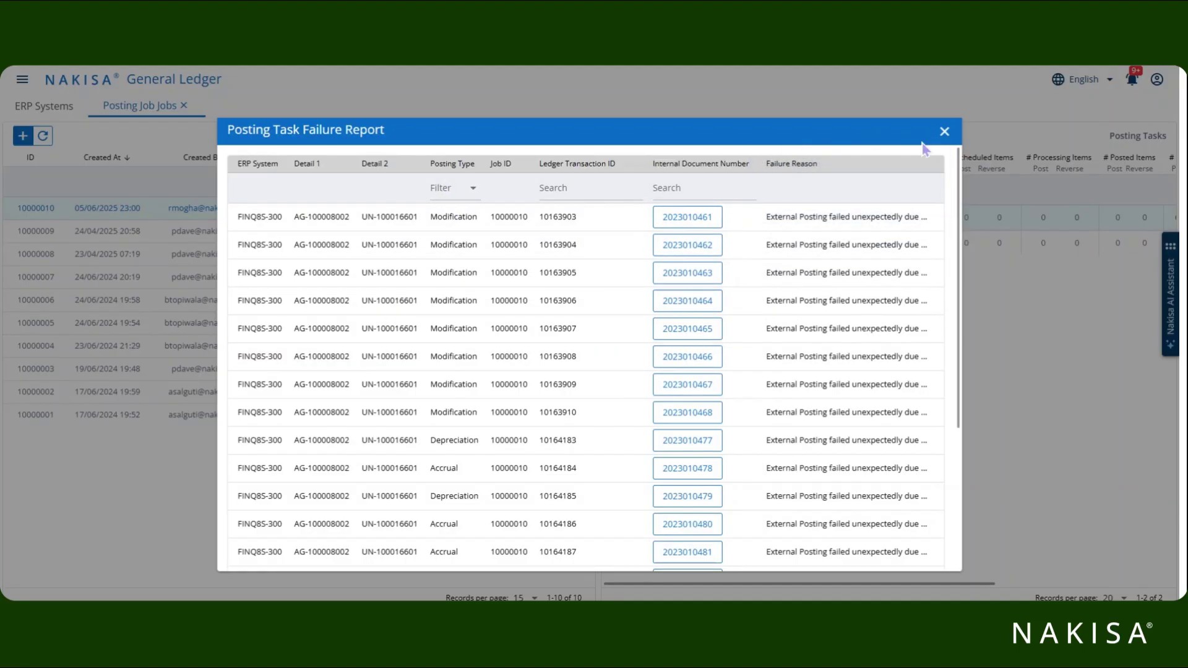
{"action": "left_click", "coordinate": [944, 131]}
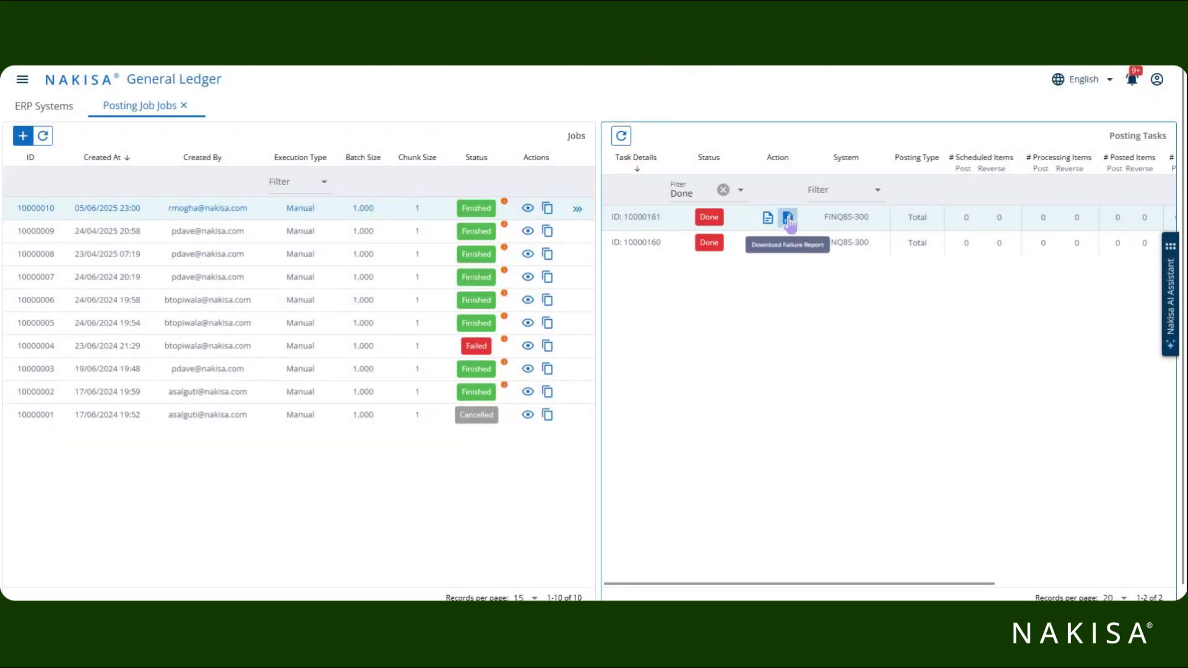